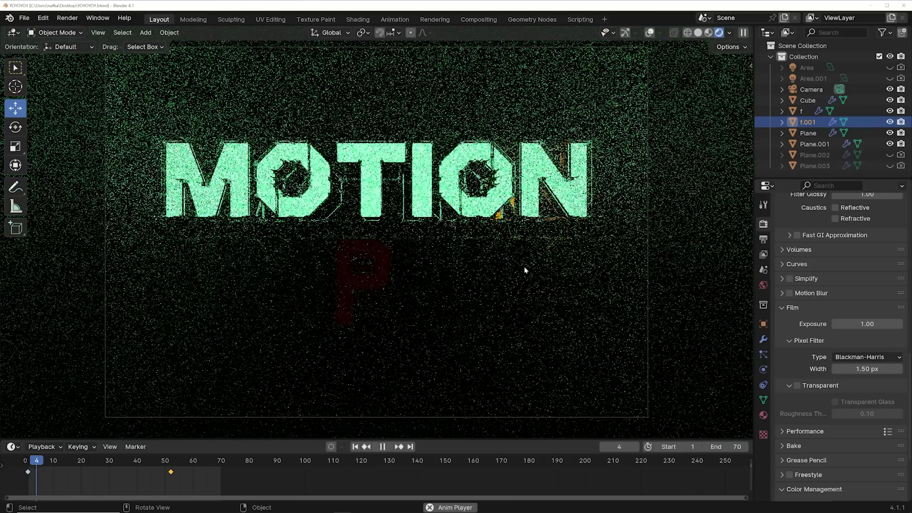
- Stop the MOTION GRAPHICS text animation playback
key(space)
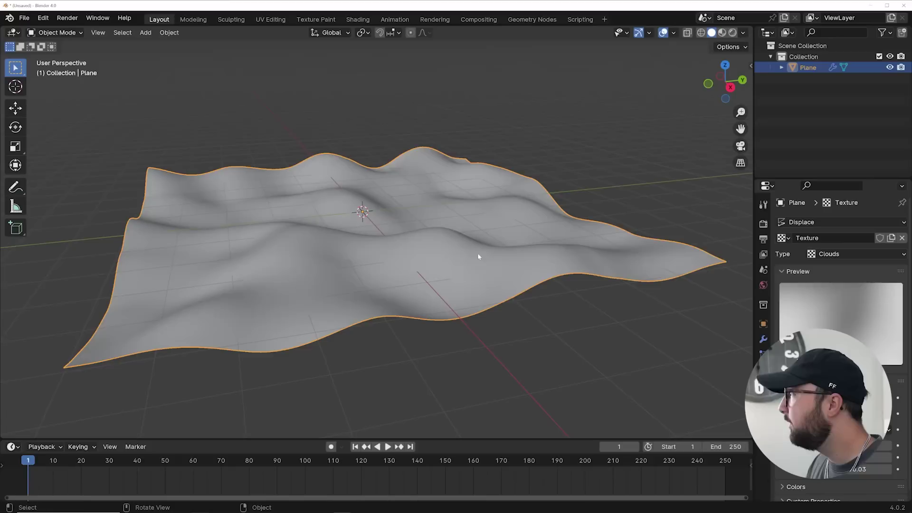
- Split the view, turn the left area into a Shader Editor and create a new plane material
middle_drag(478, 254, 362, 252)
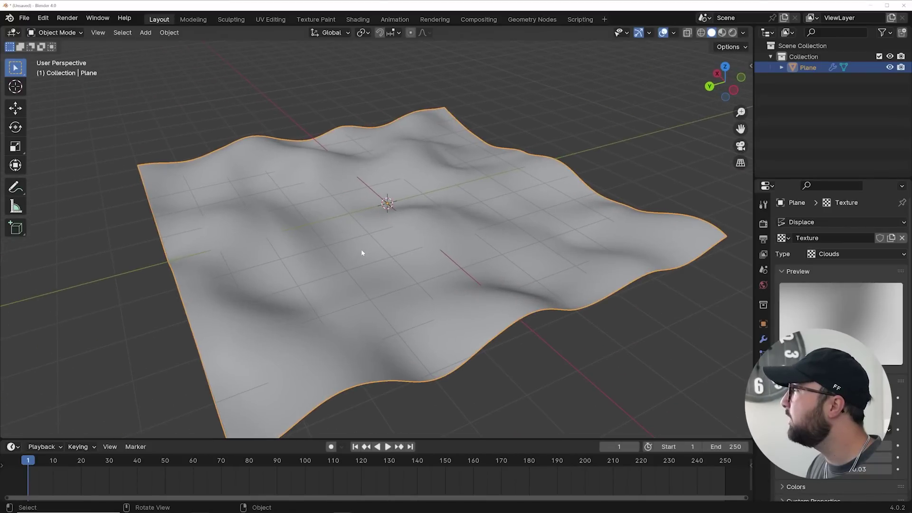
click(388, 406)
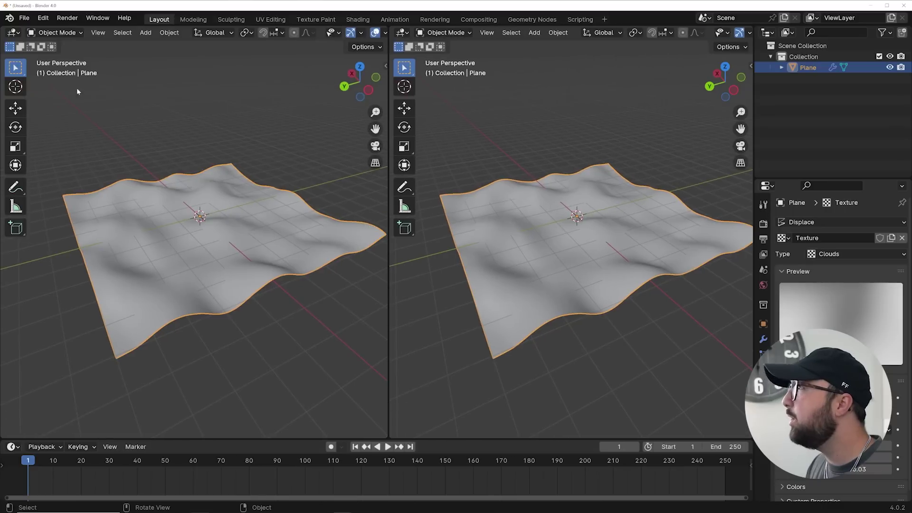
click(13, 33)
click(41, 133)
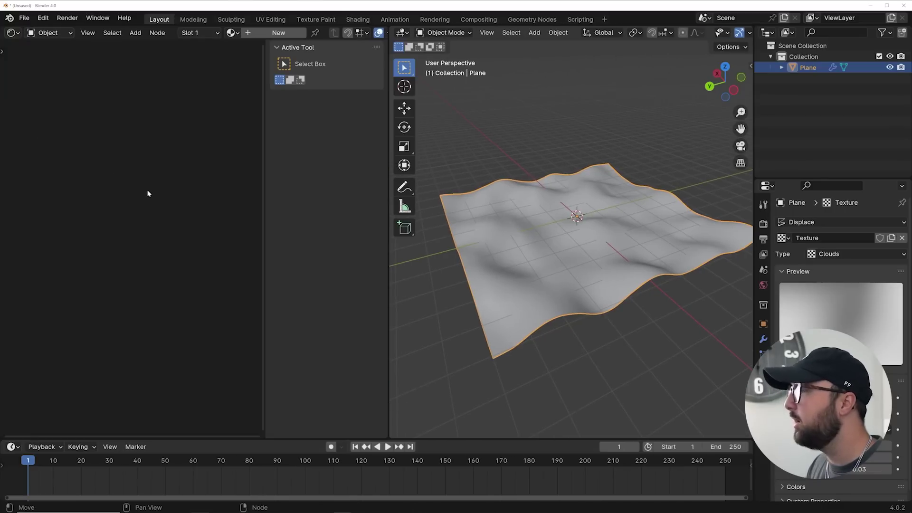
click(280, 32)
- Add a Mix Shader after the BSDF and an Emission shader as its second input
key(shift+a)
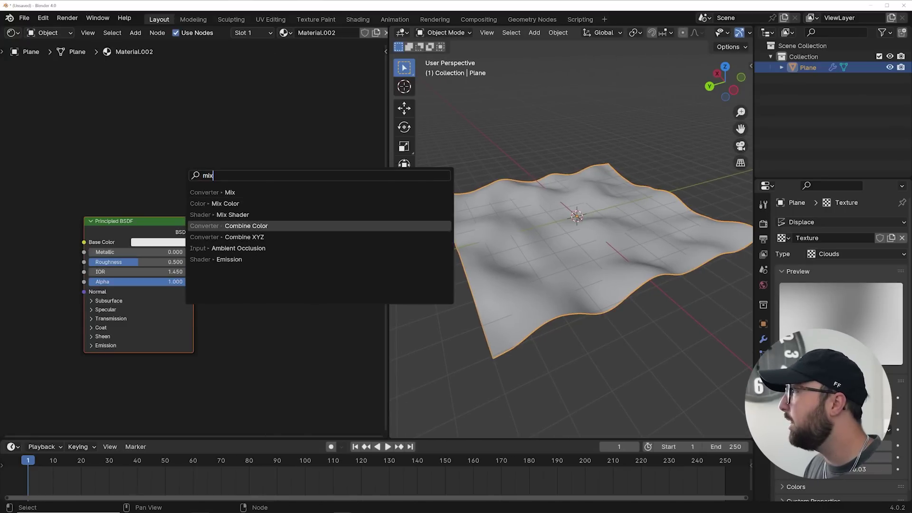
click(233, 214)
click(238, 223)
drag(193, 232, 228, 259)
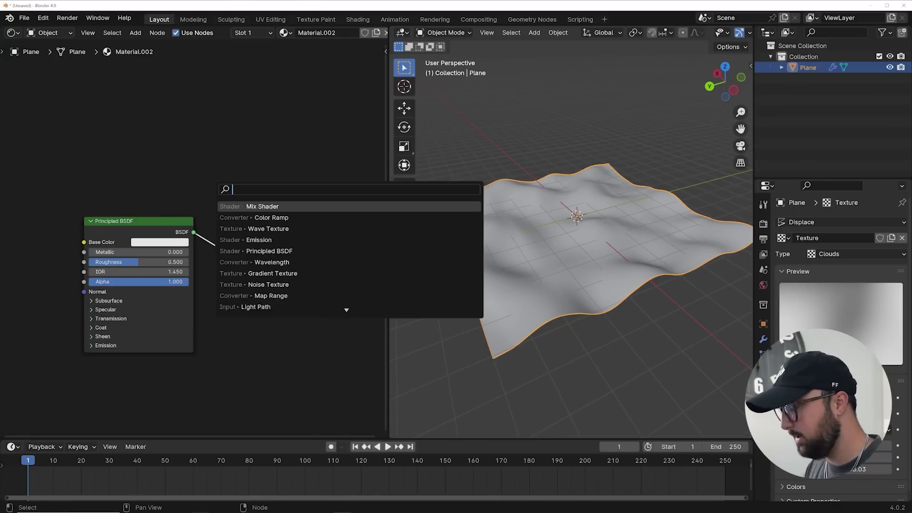
text(em)
key(Return)
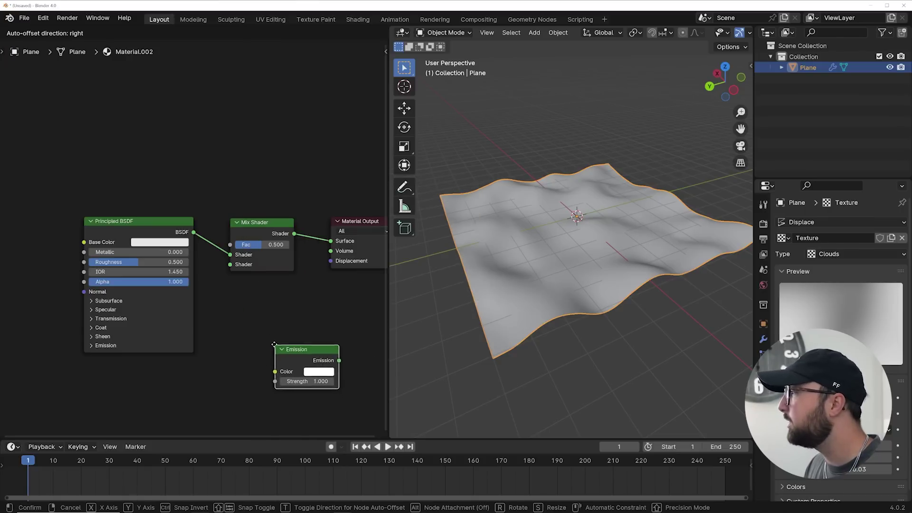
click(230, 295)
drag(267, 318, 119, 389)
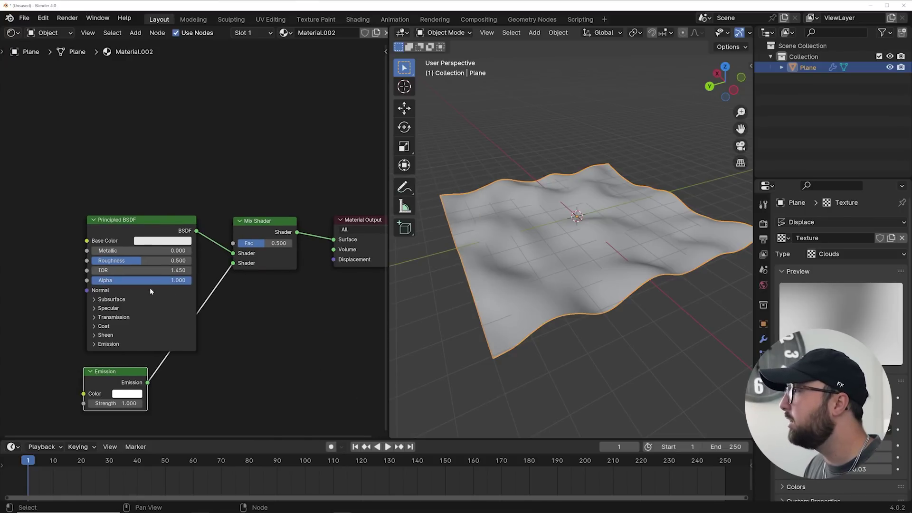
- Set the Principled BSDF to Metallic 1.000 with a black base colour
drag(143, 250, 190, 250)
click(163, 241)
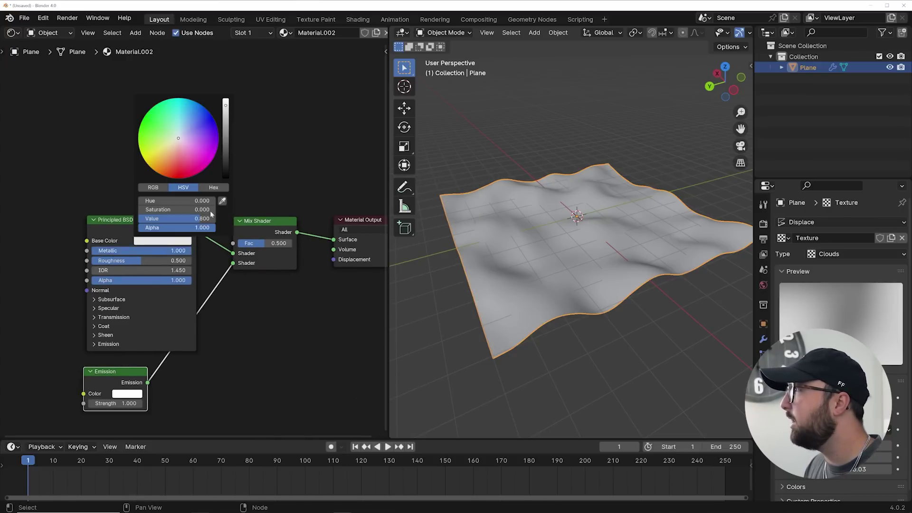
click(226, 174)
drag(266, 221, 259, 148)
- Add a Color Ramp node to the material
key(shift+a)
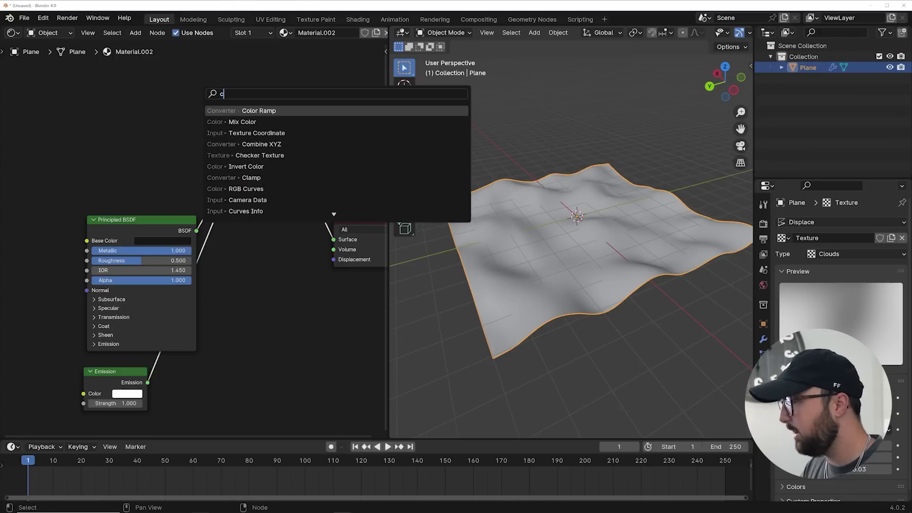
text(col)
key(Down)
key(Return)
key(shift+a)
- Add a Wave Texture feeding the Color Ramp and view the terrain in Material Preview
text(wave)
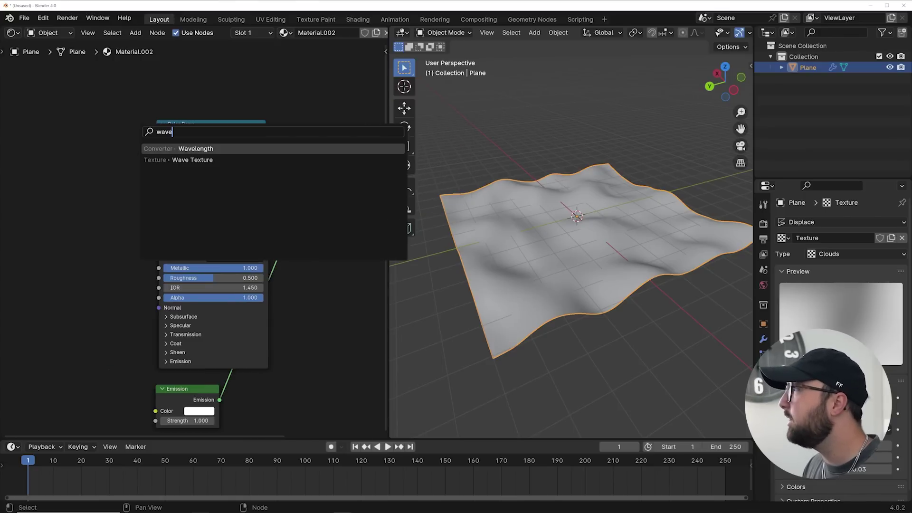
key(Down)
key(Return)
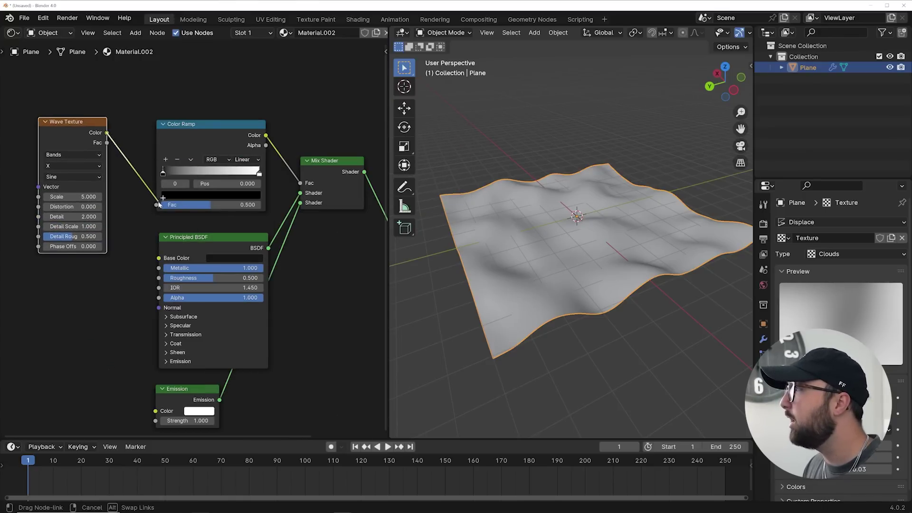
middle_drag(546, 264, 591, 265)
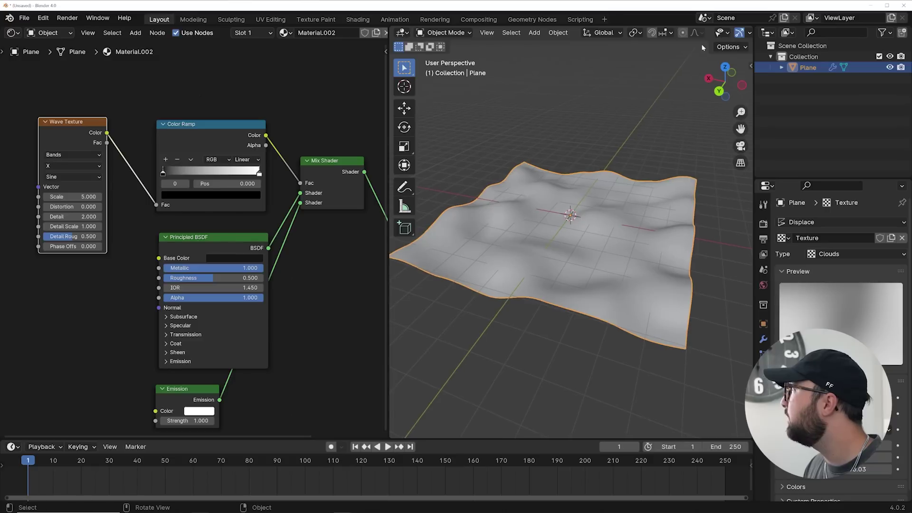
click(722, 32)
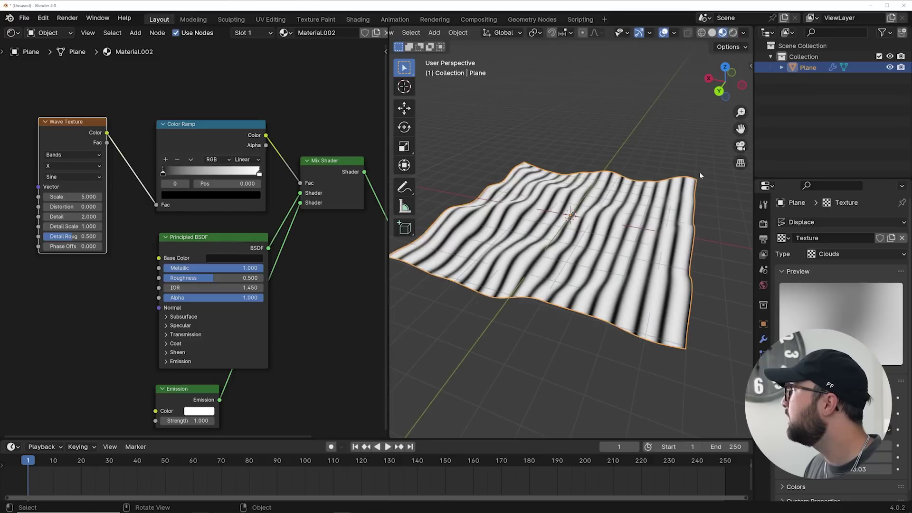
middle_drag(699, 172, 657, 172)
scroll(657, 172, up, 5)
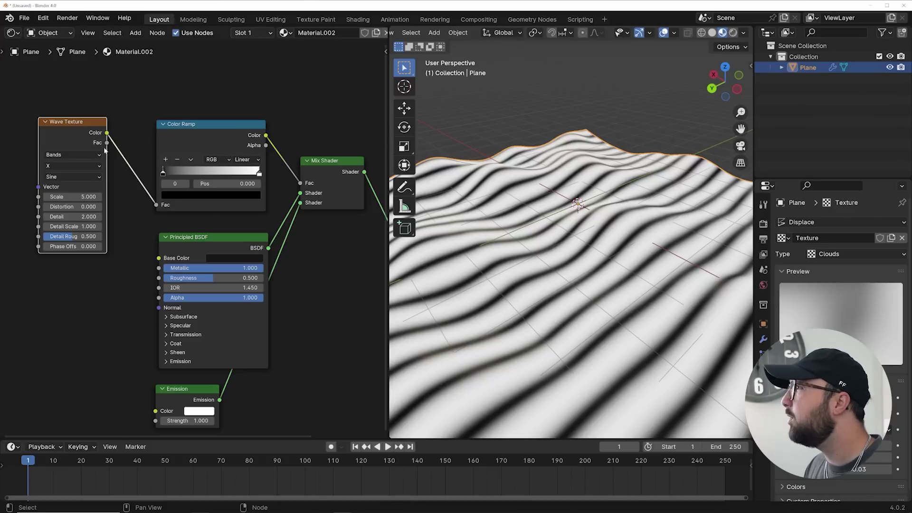
- Set bands direction Z, Constant ramp interpolation, white stop 0.992 and wave Scale 14.1
click(69, 209)
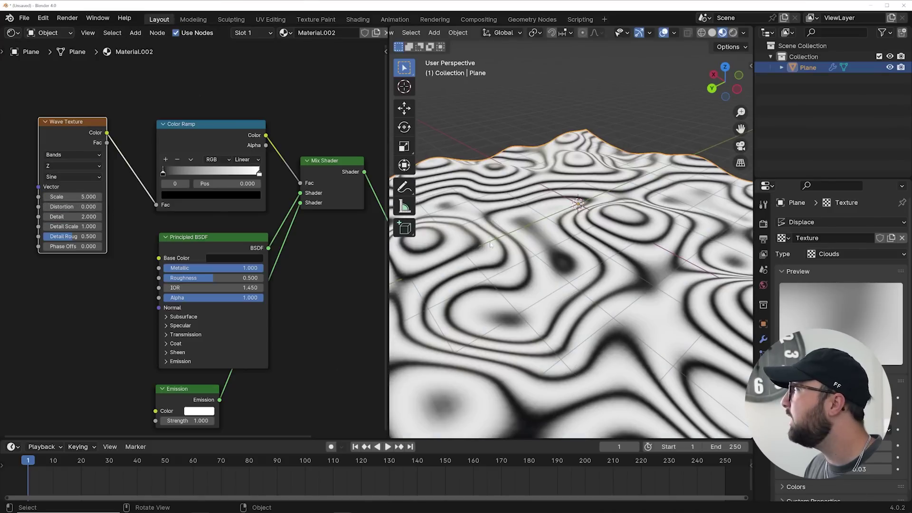
scroll(237, 170, up, 1)
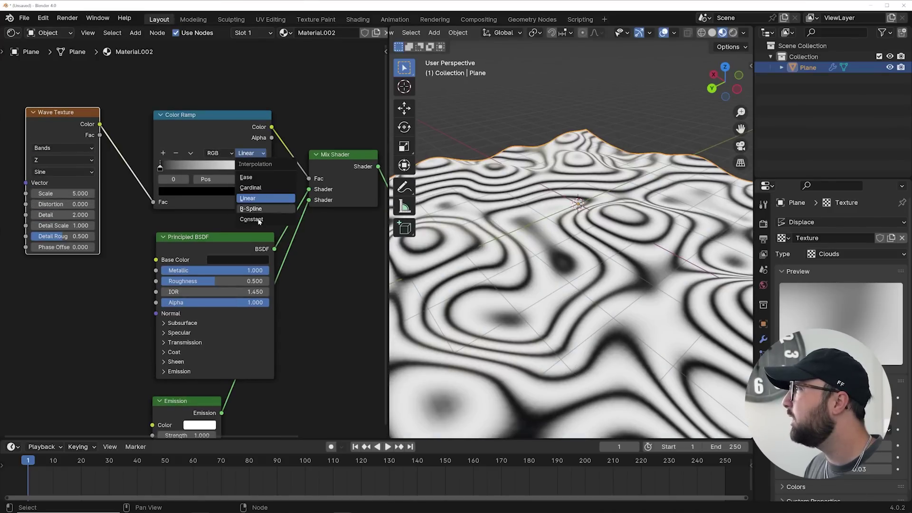
click(257, 218)
drag(265, 167, 264, 168)
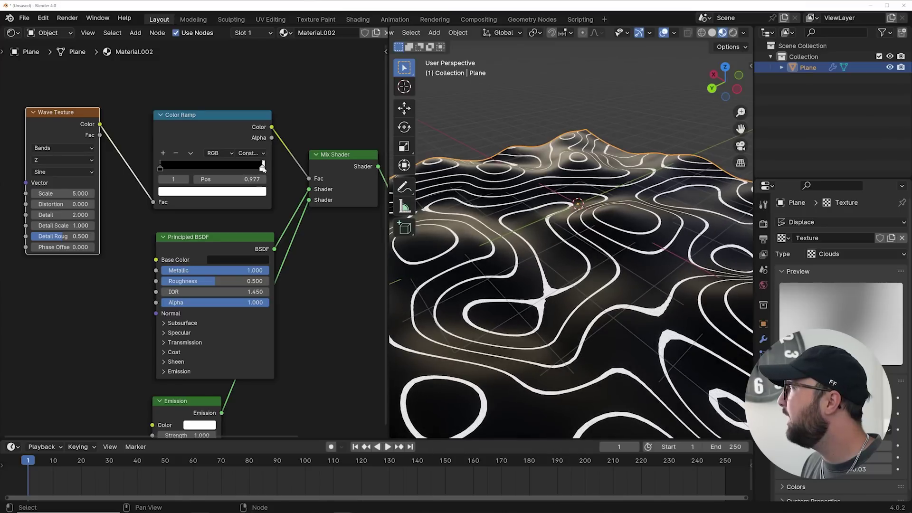
mouse_move(62, 193)
mouse_down()
mouse_move(97, 193)
mouse_move(77, 193)
mouse_up()
scroll(265, 225, down, 5)
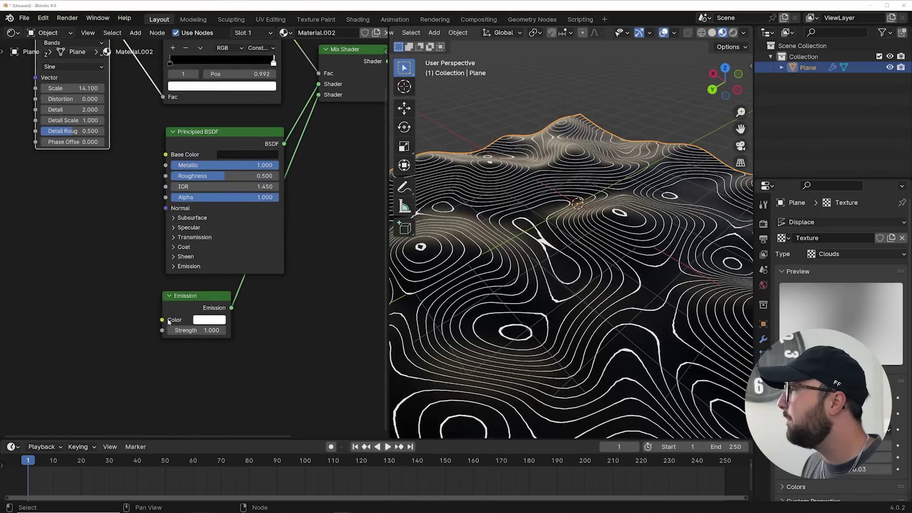
- Duplicate the Color Ramp and connect the copy to the Emission Color
scroll(212, 274, down, 1)
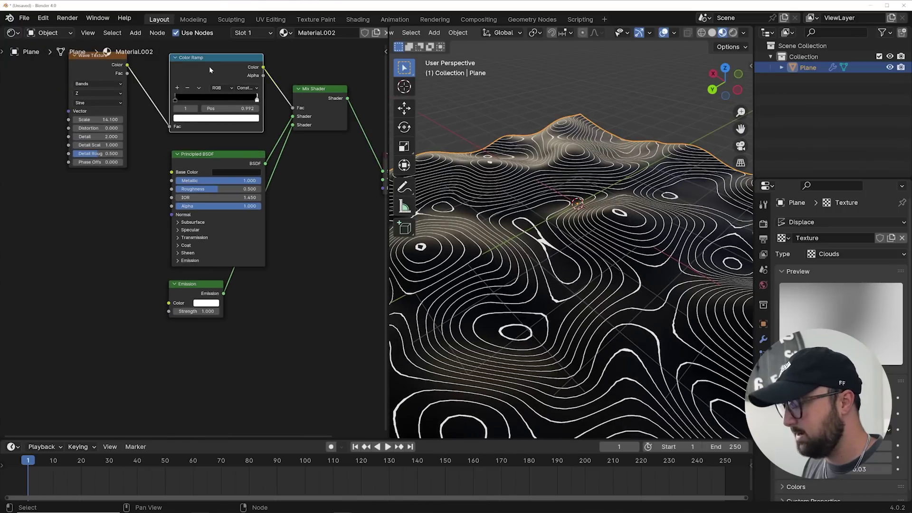
key(shift+d)
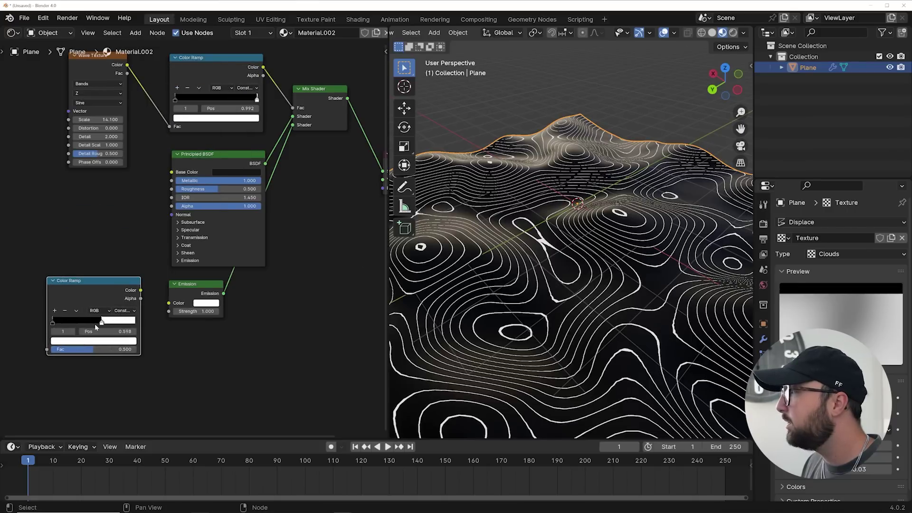
drag(167, 305, 169, 304)
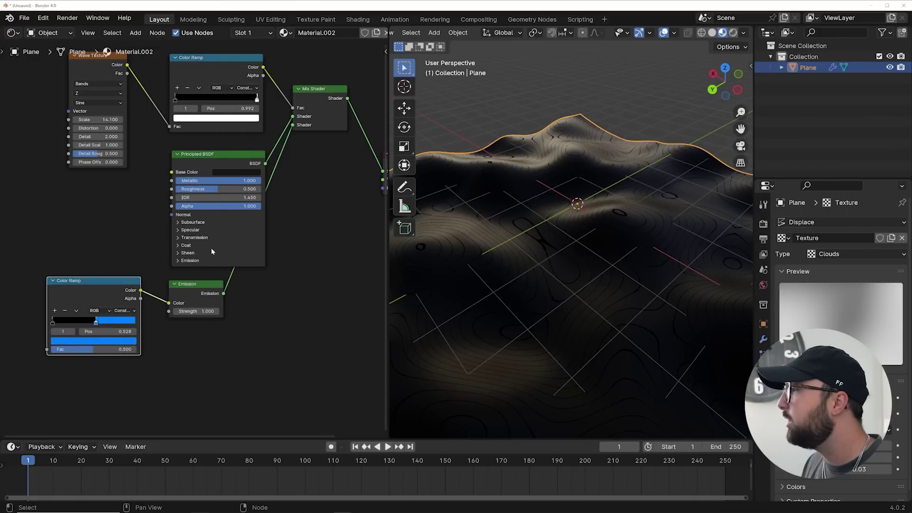
middle_drag(97, 58, 176, 73)
- Feed a duplicate Wave Texture into the new ramp; set Emission Strength 9.200, Scale 13.050
key(shift+d)
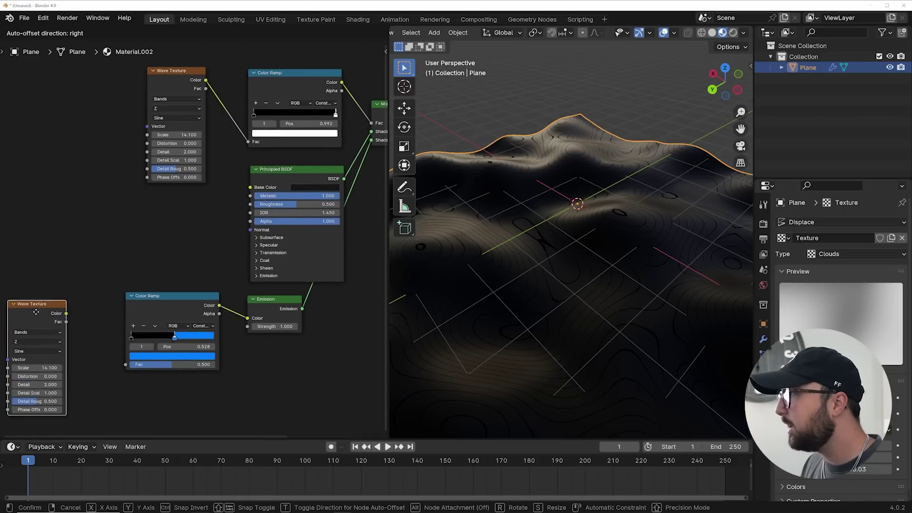
middle_drag(77, 303, 100, 258)
scroll(100, 258, up, 1)
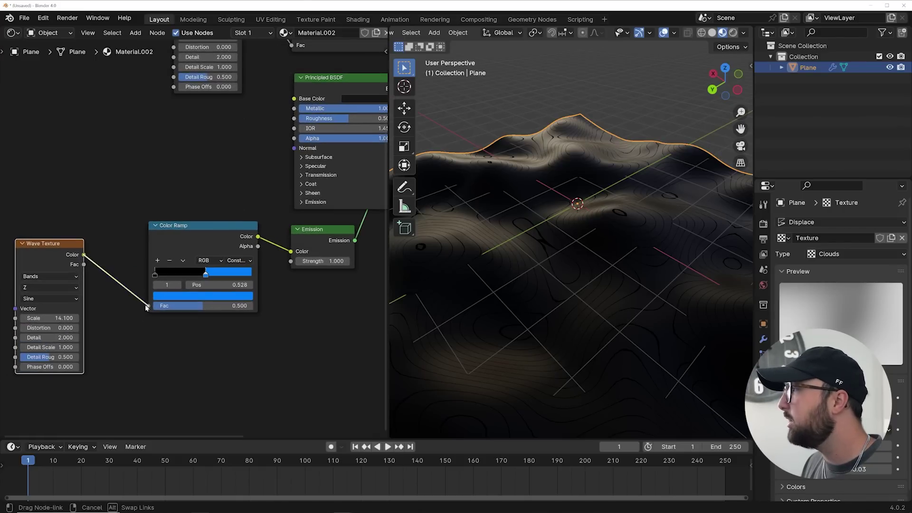
drag(146, 307, 148, 306)
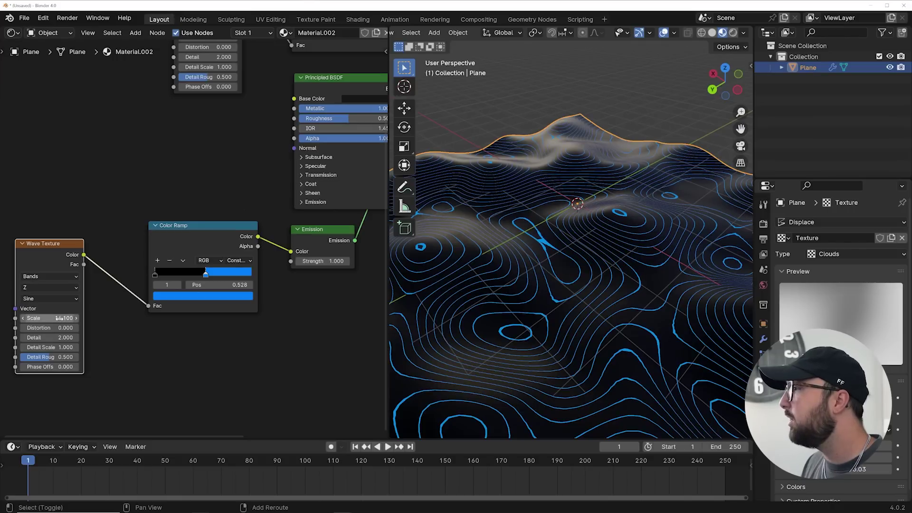
drag(323, 261, 361, 261)
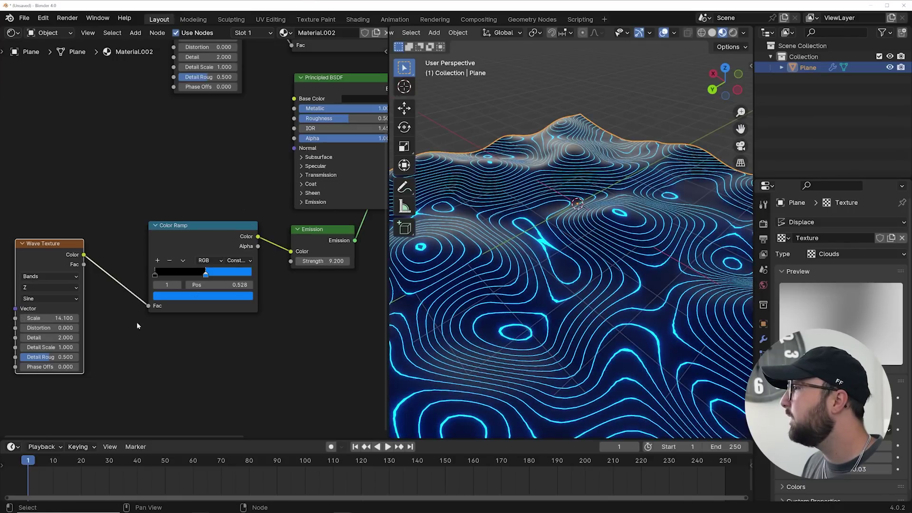
drag(60, 318, 44, 317)
- Darken the ramp's first stop to very dark blue, set wave Scale ~16.4 and Phase Offset ~73.5
drag(49, 367, 117, 367)
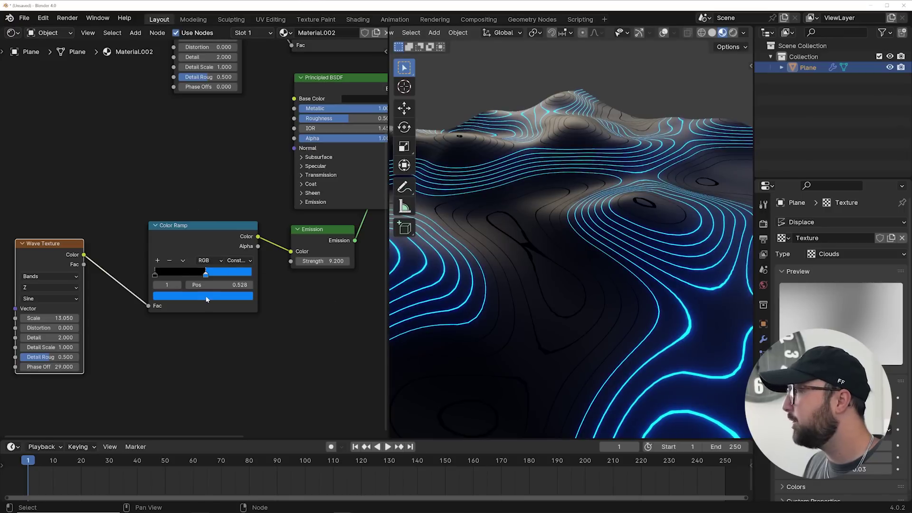
key(ctrl+v)
click(173, 296)
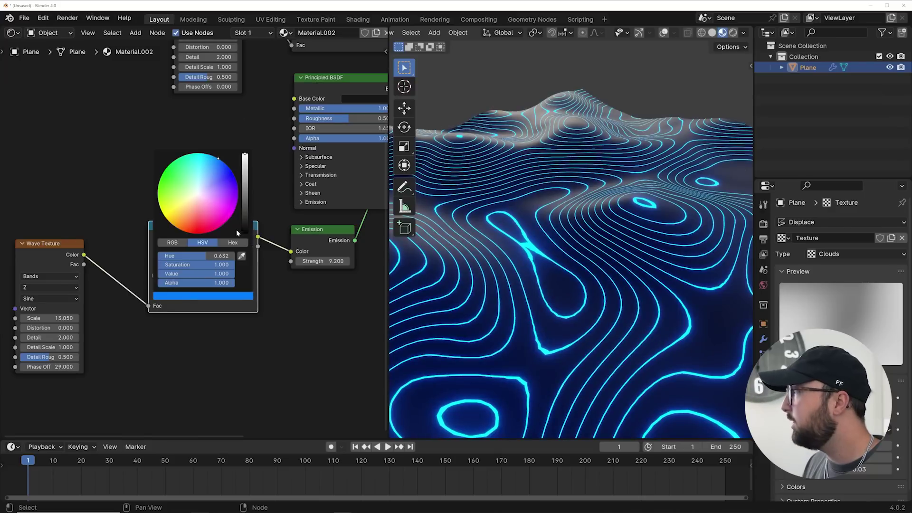
click(245, 230)
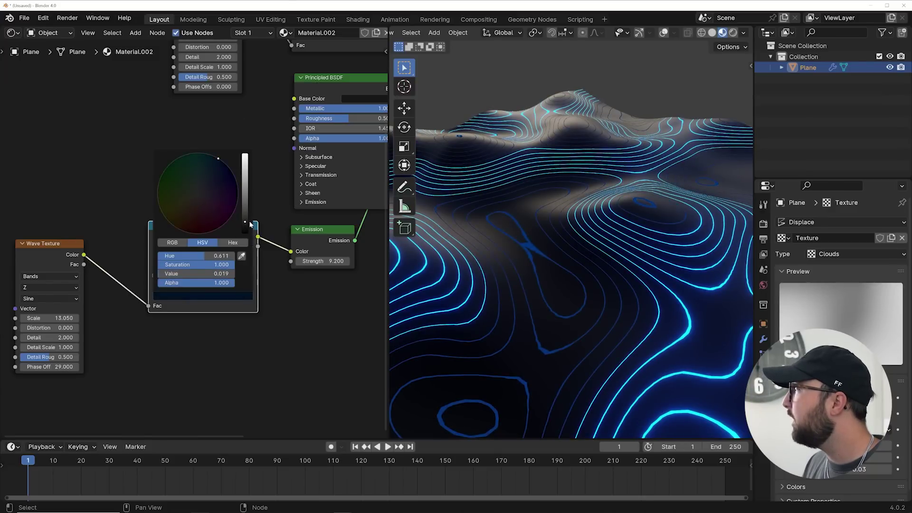
drag(65, 370, 94, 370)
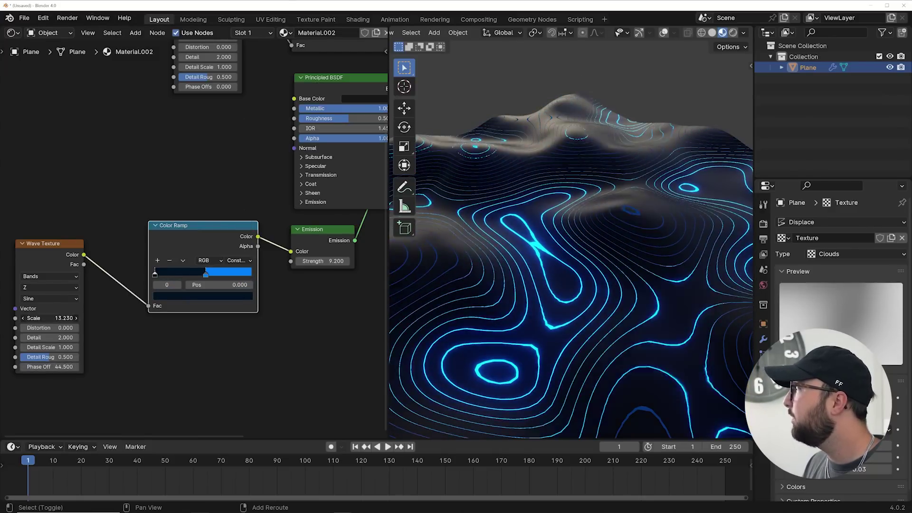
drag(50, 318, 60, 318)
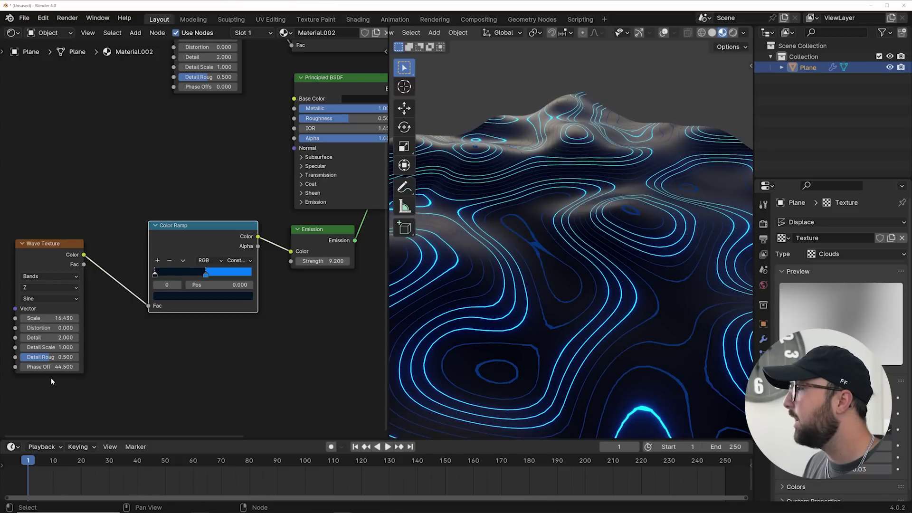
drag(50, 366, 68, 367)
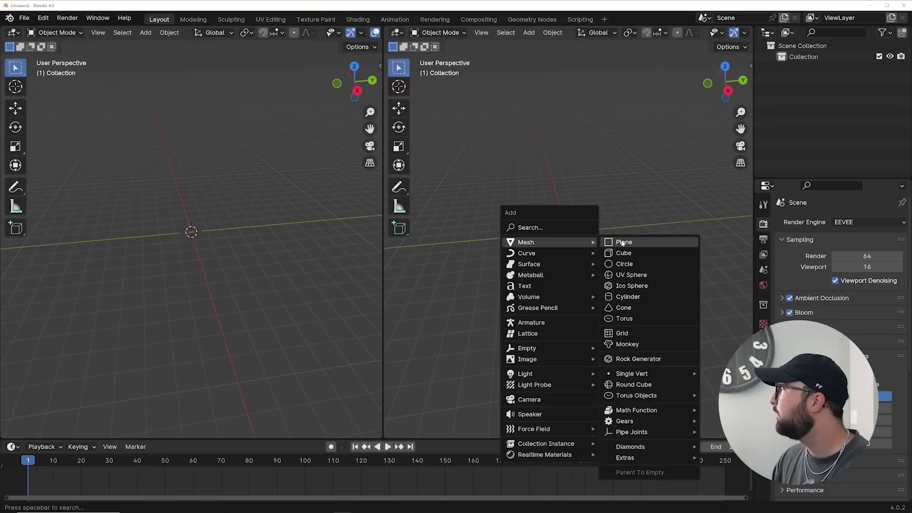
- Add a plane and switch the left area to the Geometry Node Editor
click(625, 242)
scroll(551, 274, up, 3)
click(14, 32)
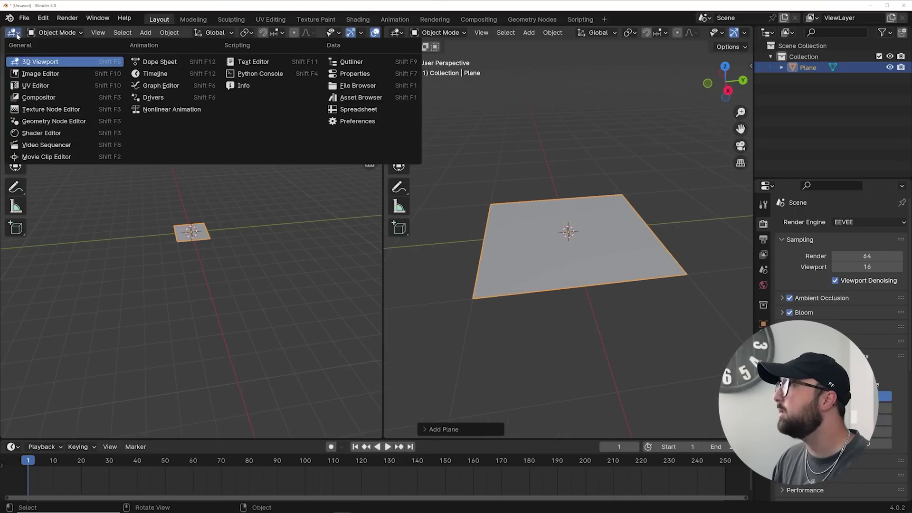
click(37, 120)
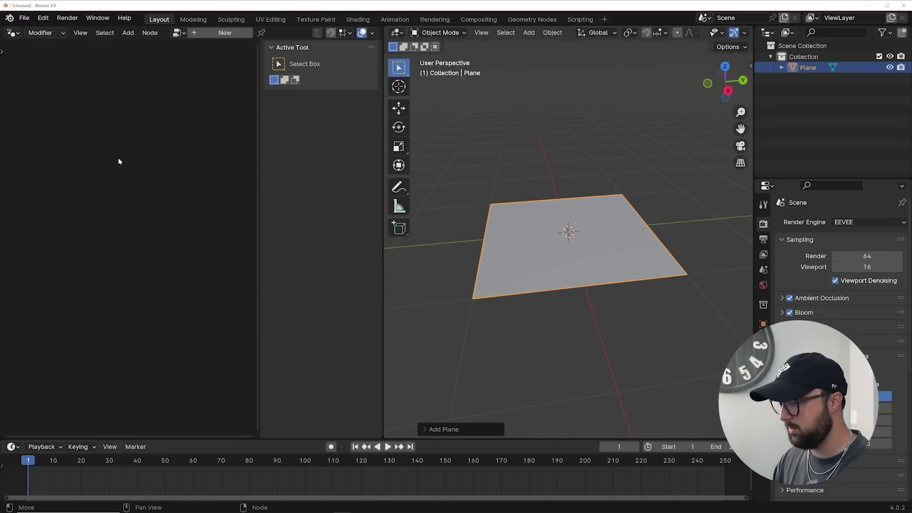
key(n)
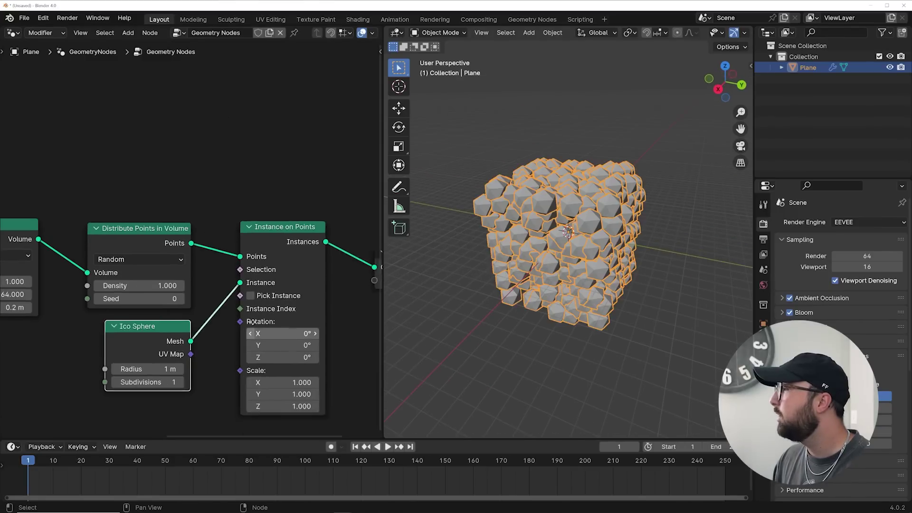
- Set the ico-sphere instance scale to 0.41 and the point density to 0.09
scroll(247, 294, up, 1)
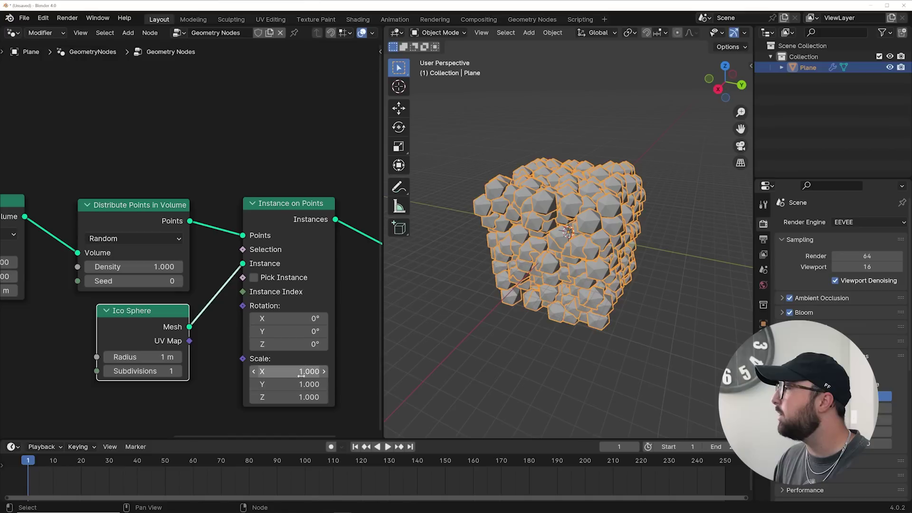
drag(290, 372, 262, 372)
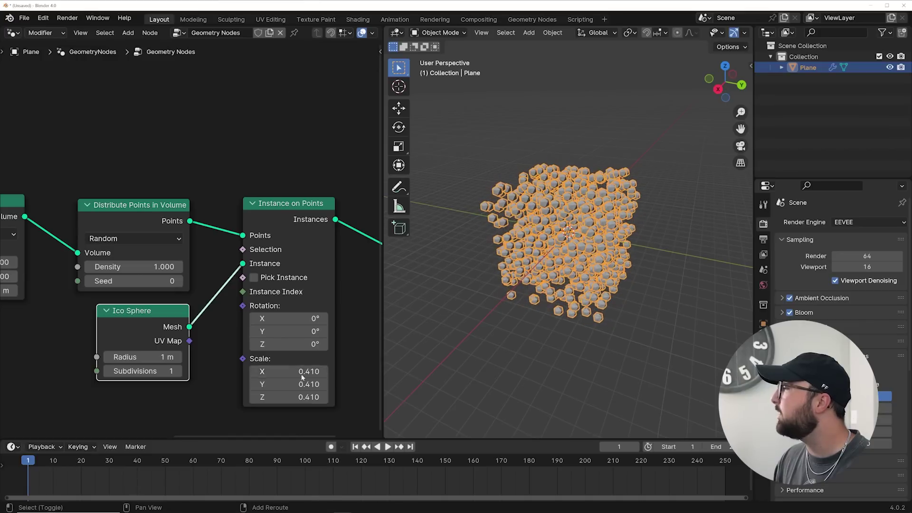
drag(152, 263, 124, 263)
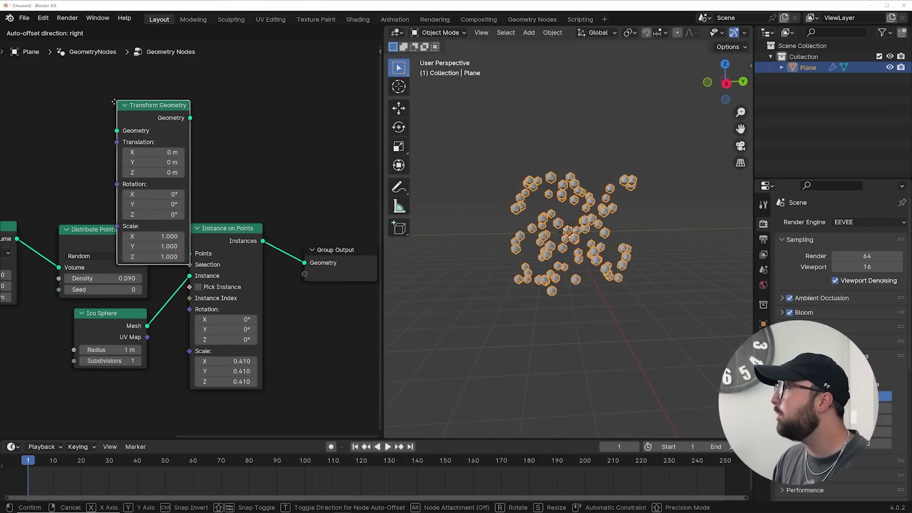
- Insert a Transform Geometry node between the points and the instancing
click(111, 105)
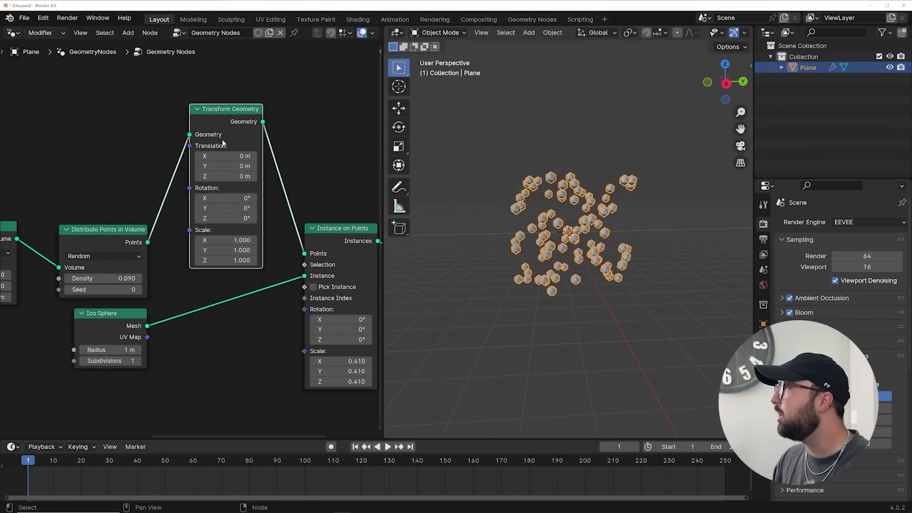
drag(221, 134, 224, 225)
drag(228, 256, 266, 257)
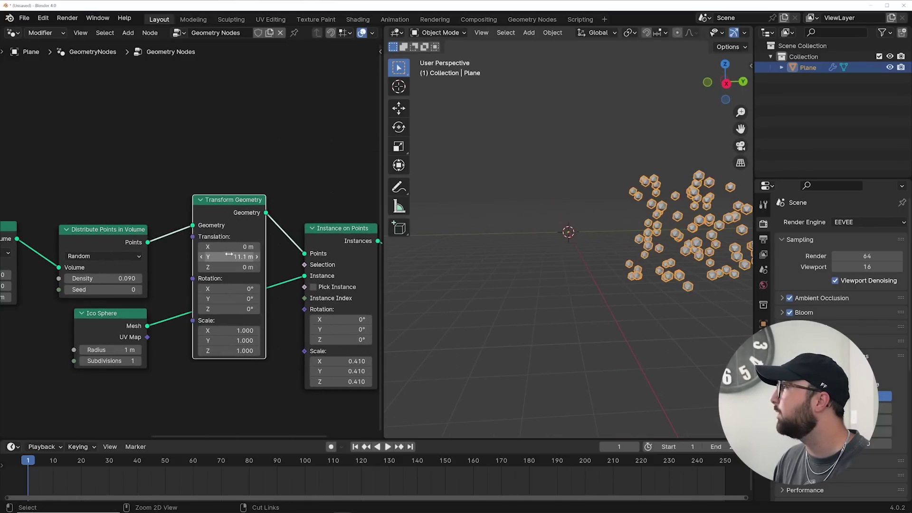
key(Escape)
middle_drag(258, 217, 215, 225)
drag(215, 225, 216, 249)
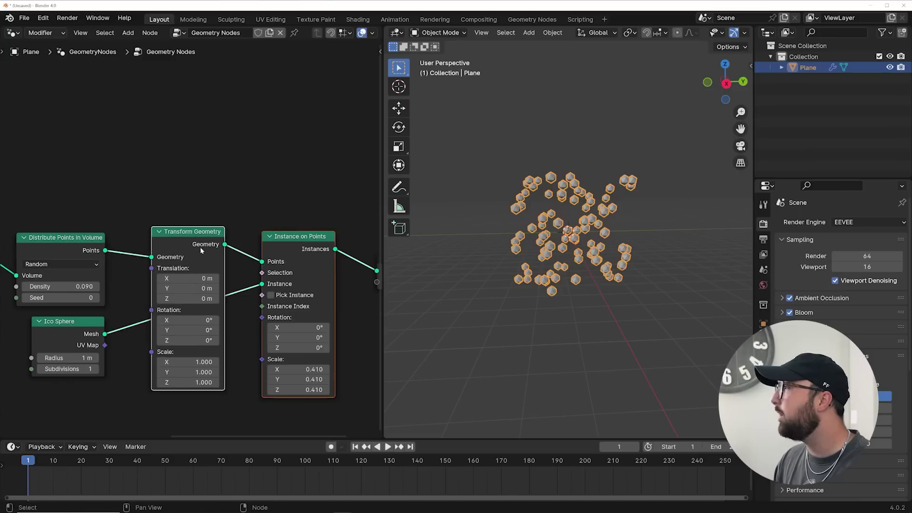
scroll(200, 247, down, 2)
- Duplicate the Transform Geometry branch twice and add a Join Geometry node
key(shift+d)
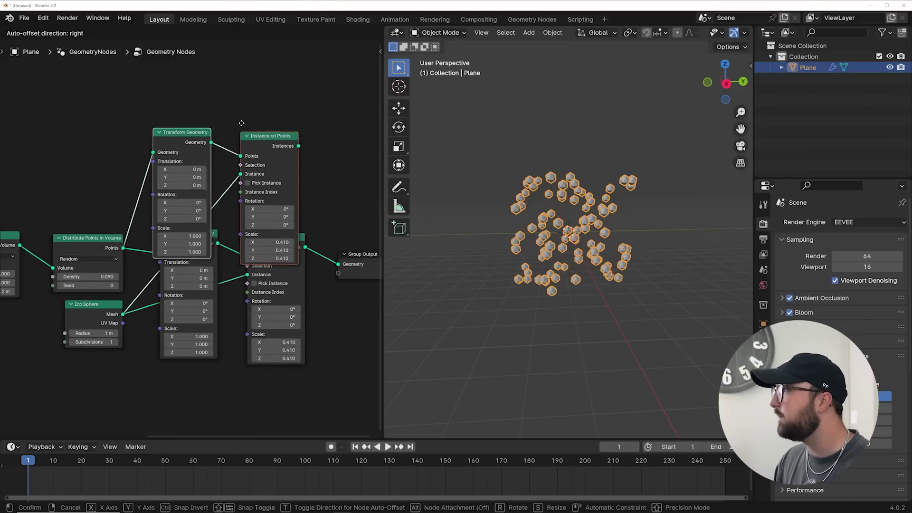
click(247, 81)
key(shift+d)
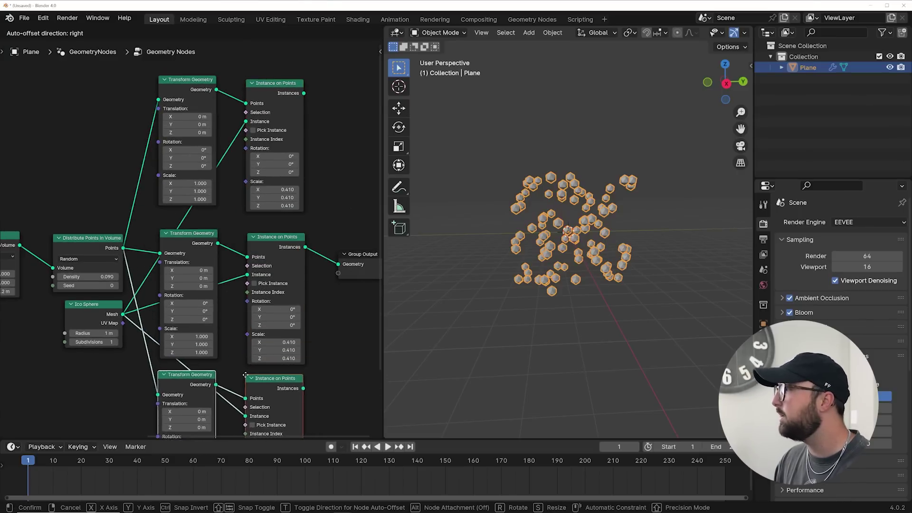
click(244, 423)
middle_drag(362, 170, 301, 170)
key(shift+a)
click(361, 259)
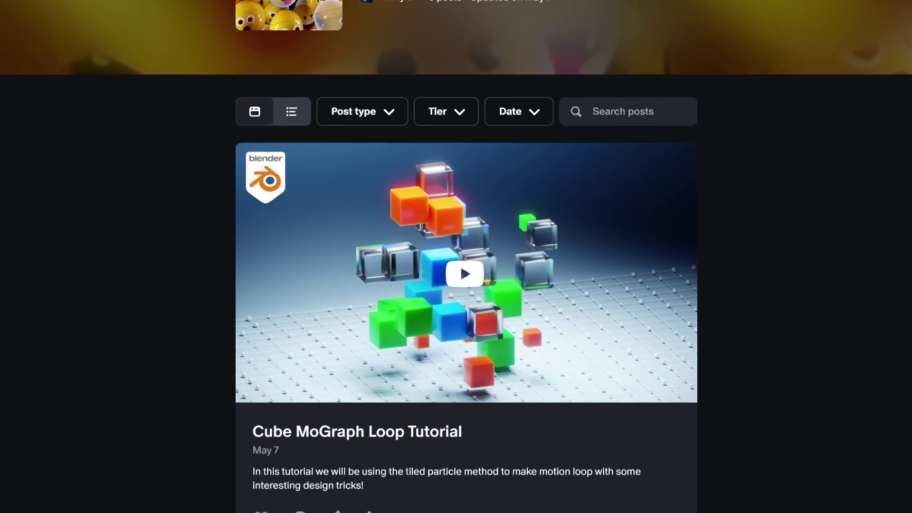
- Scroll the Patreon posts down to 'A Powerful Motion Design Concept in Blender'
scroll(465, 256, down, 7)
scroll(465, 256, down, 20)
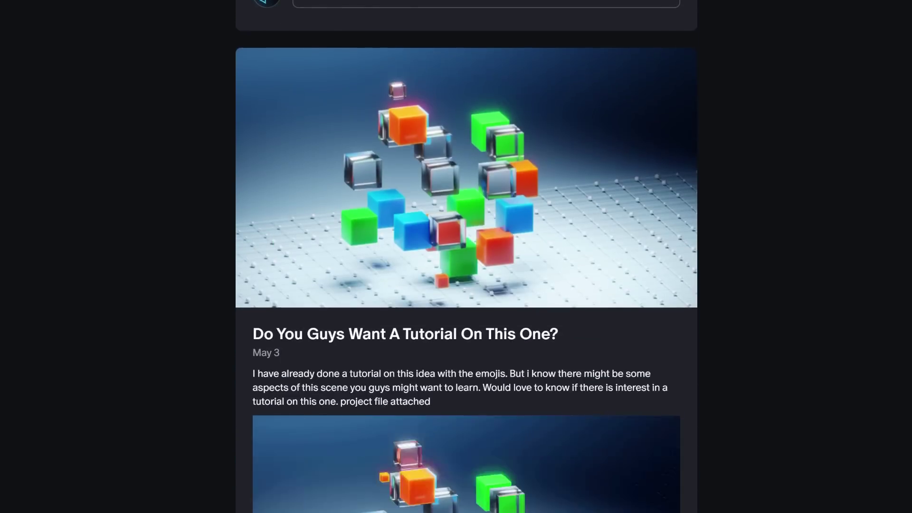
scroll(466, 256, down, 20)
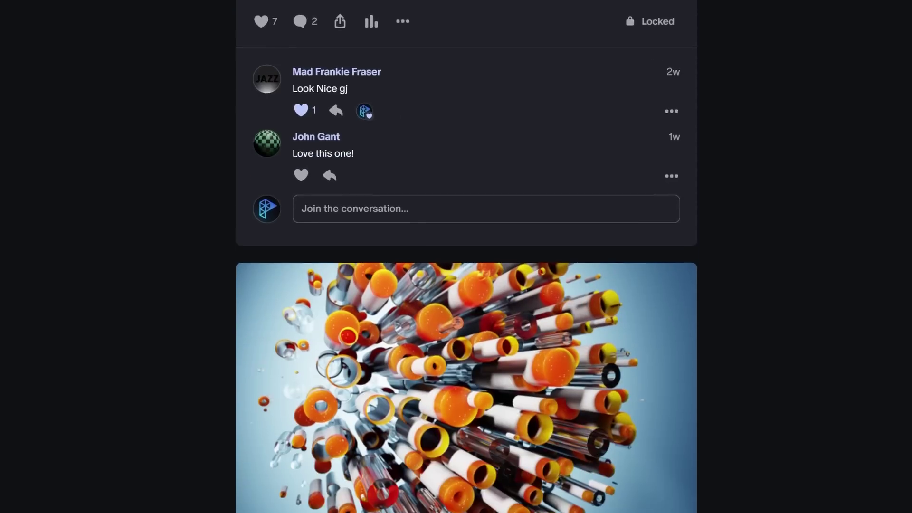
scroll(465, 256, down, 16)
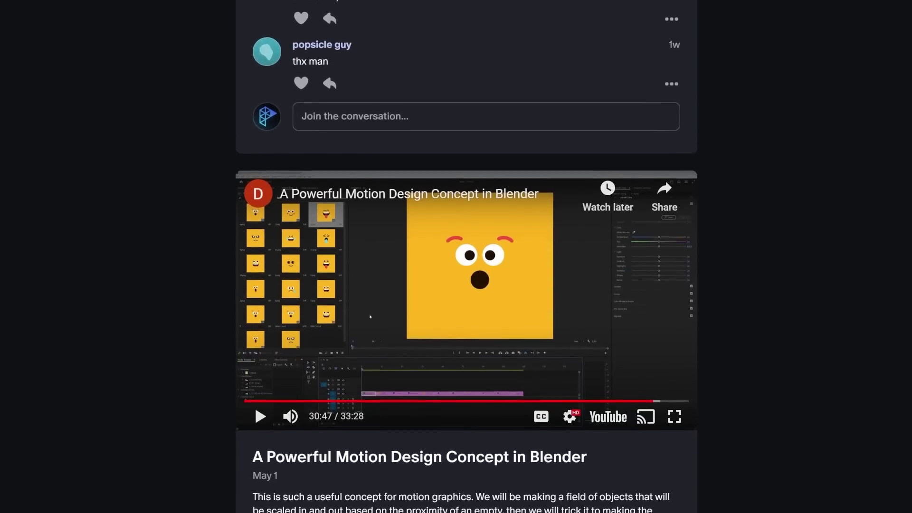
scroll(466, 257, down, 10)
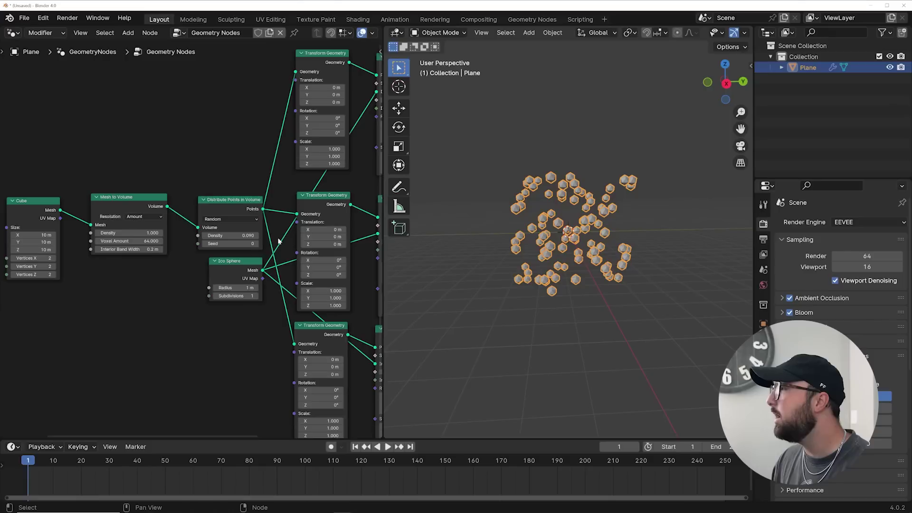
- Drive the instance scale with the Map Range and lower From Min to 4.220 so spheres appear
middle_drag(274, 187, 254, 210)
scroll(214, 227, up, 4)
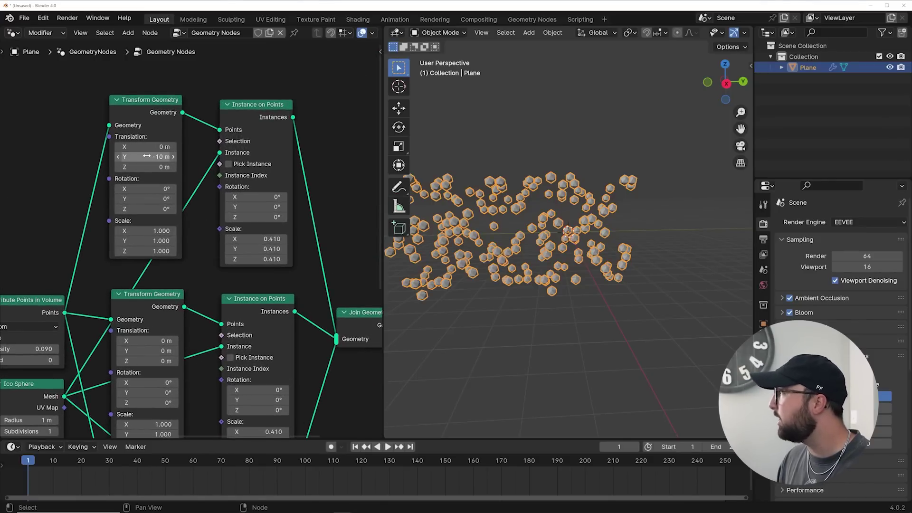
middle_drag(226, 411, 211, 249)
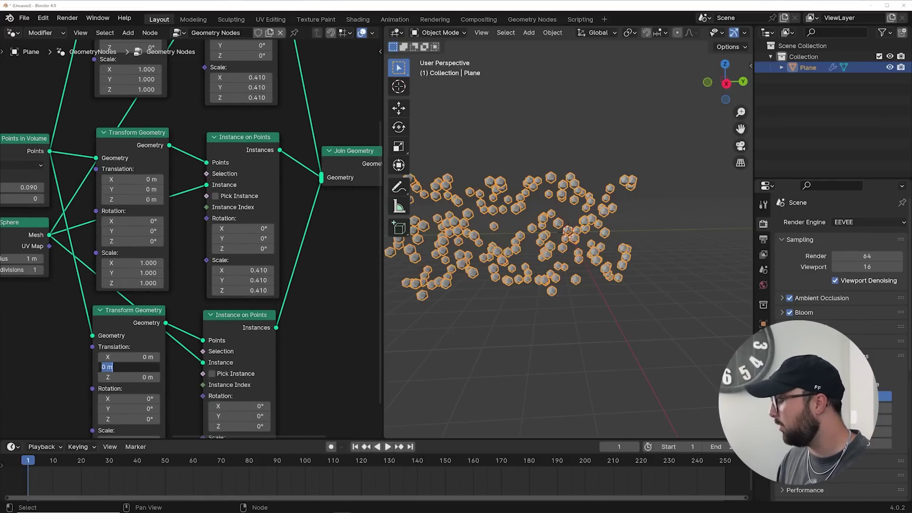
middle_drag(575, 281, 570, 263)
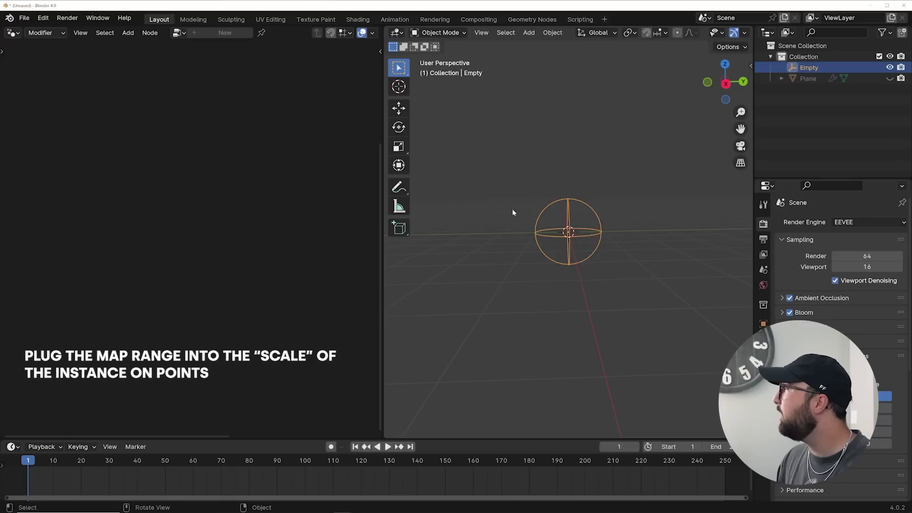
click(797, 80)
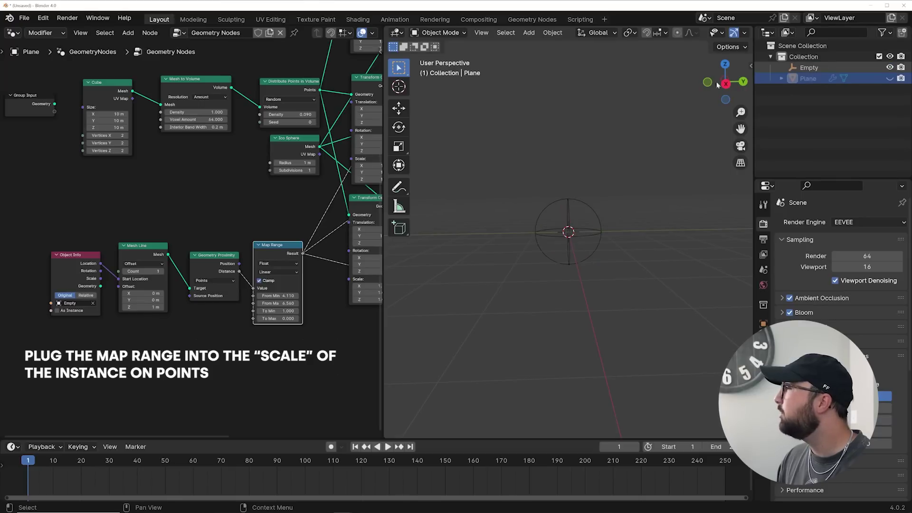
scroll(72, 264, up, 2)
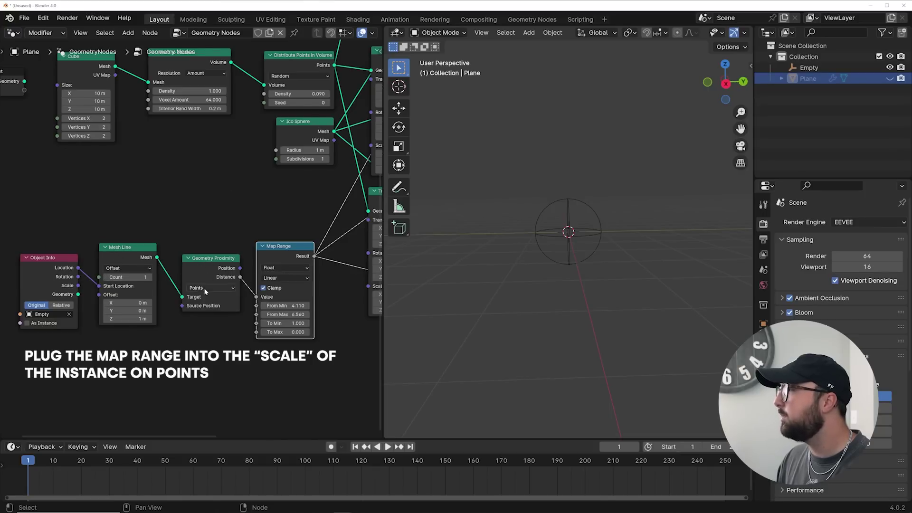
drag(281, 253, 273, 233)
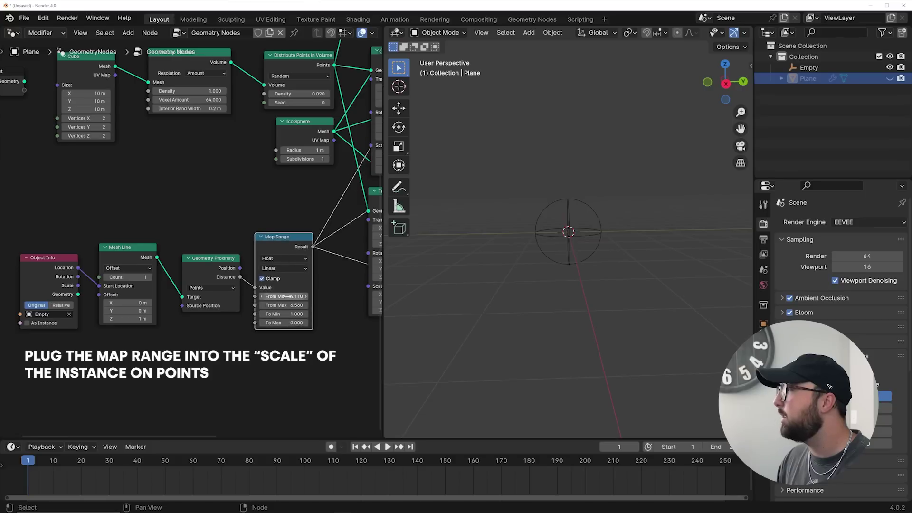
mouse_move(284, 301)
shift+mouse_down()
mouse_move(277, 300)
mouse_move(285, 301)
shift+mouse_up()
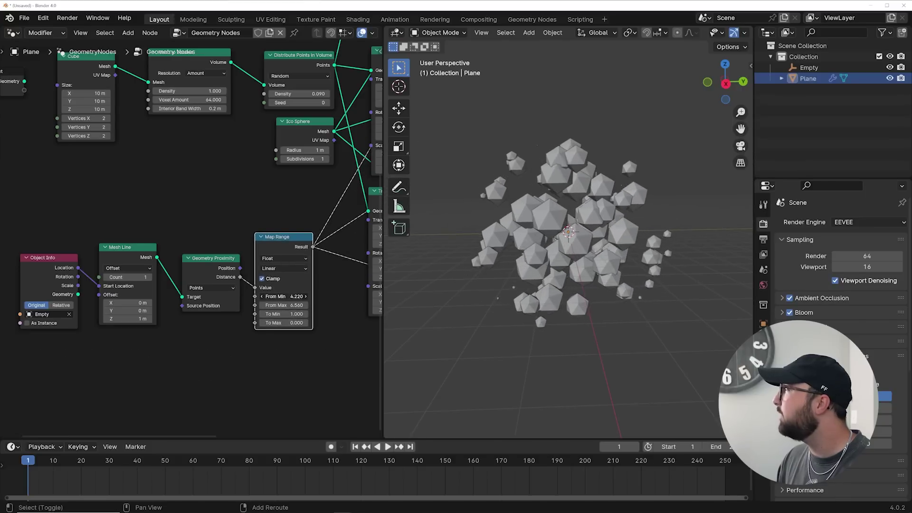
click(810, 68)
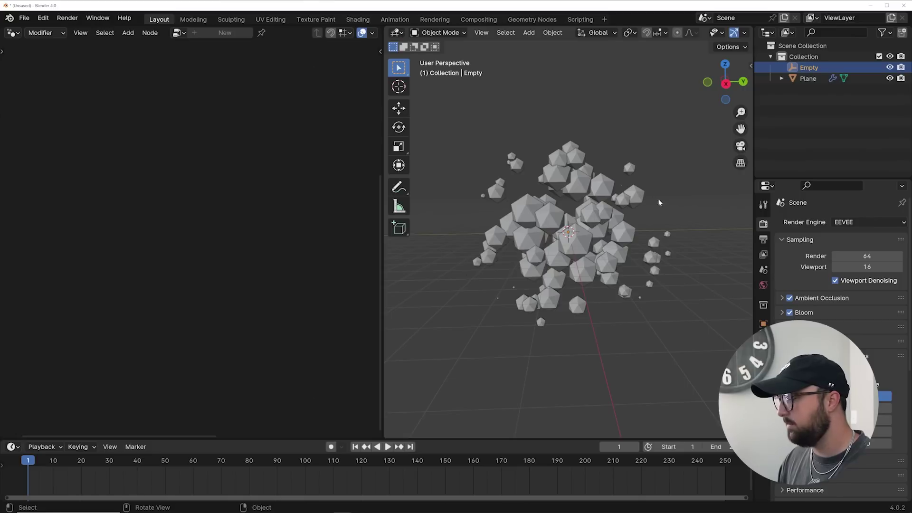
- Key the Empty at Y -5 m on frame 0 and Y 5 m on frame 120
key(g)
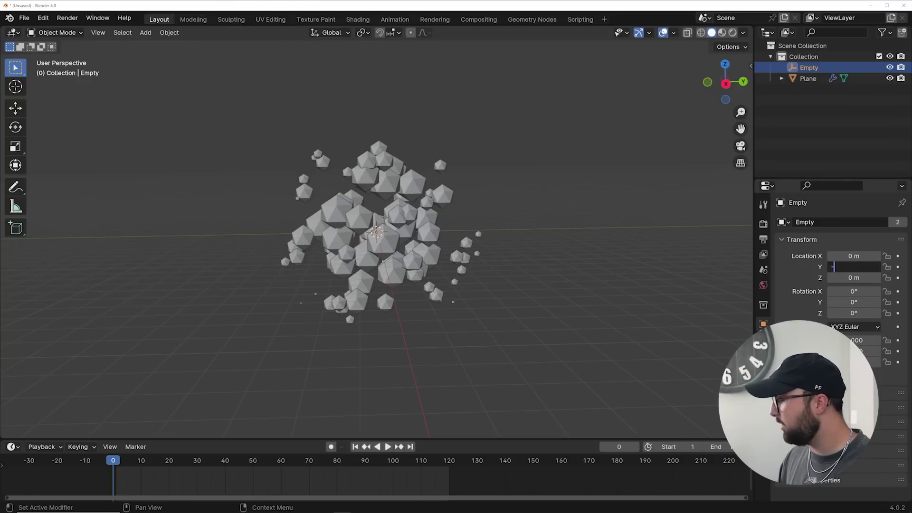
text(5)
key(Return)
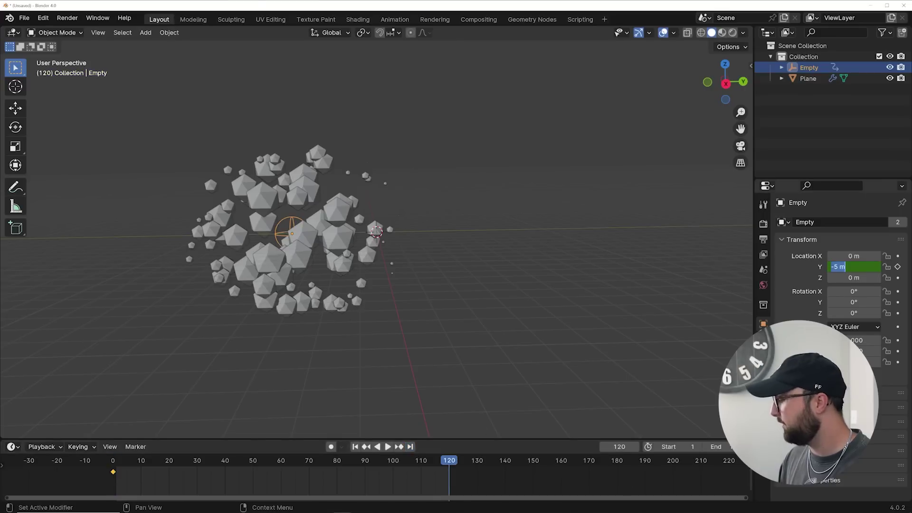
text(5)
key(Return)
- Play the animation through the camera with viewport overlays hidden
key(KP_0)
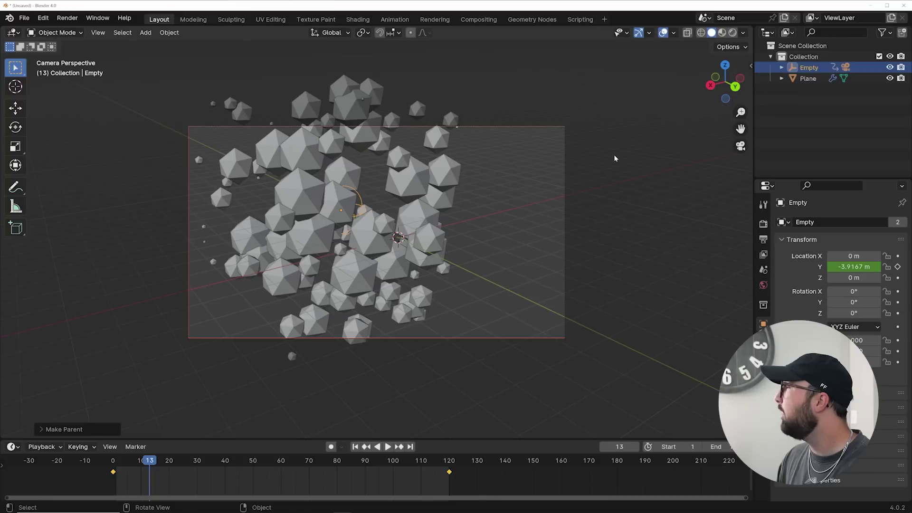
key(space)
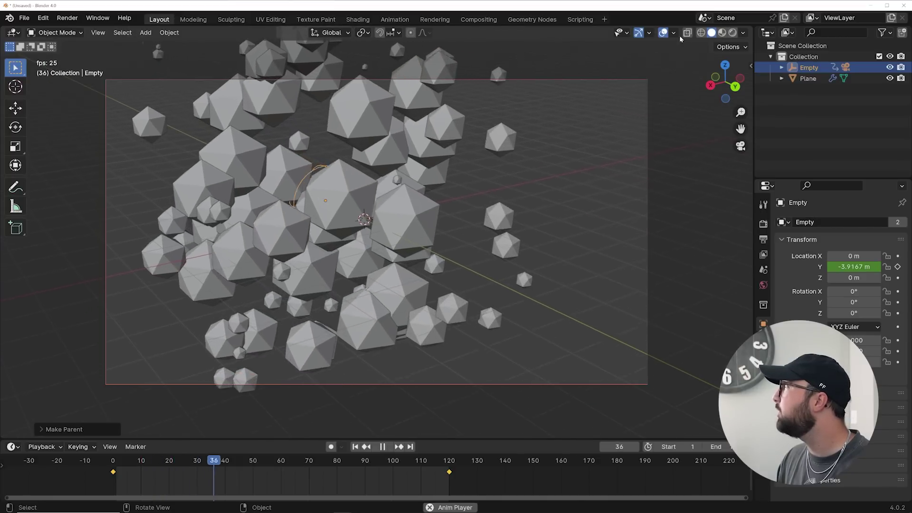
key(shift+alt+z)
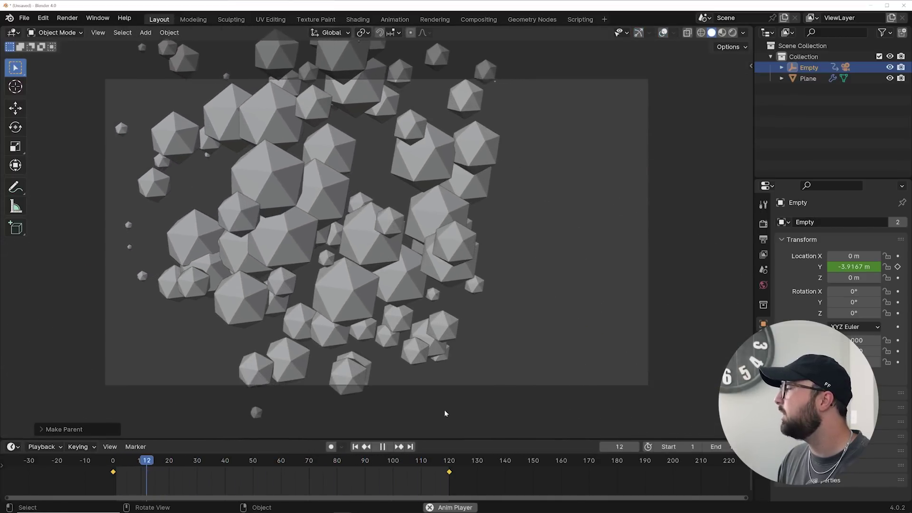
scroll(421, 364, up, 2)
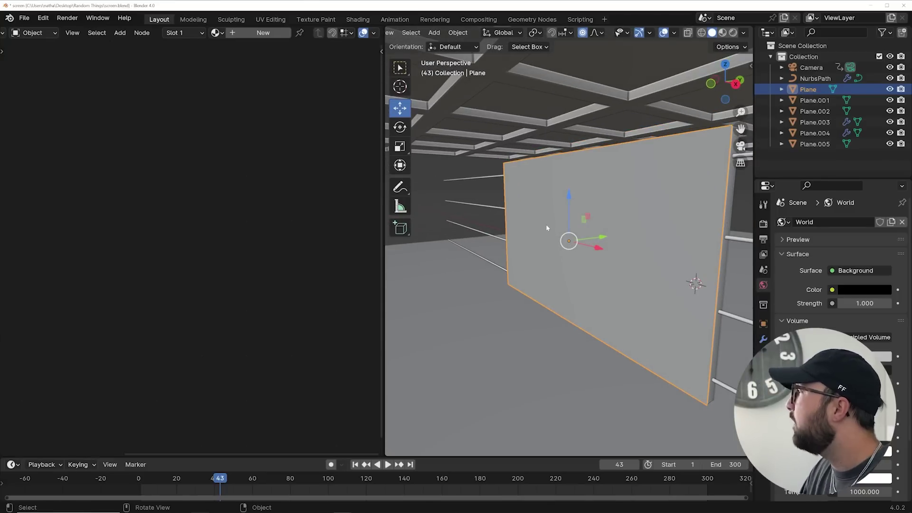
- Create a wall material replacing the Principled BSDF with Emission shaders in a Mix Shader
click(256, 33)
scroll(244, 284, up, 4)
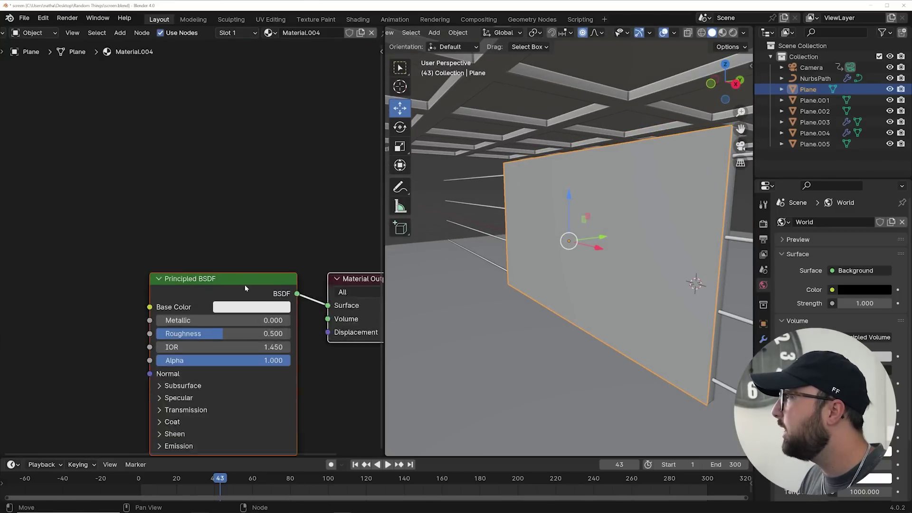
key(x)
key(shift+a)
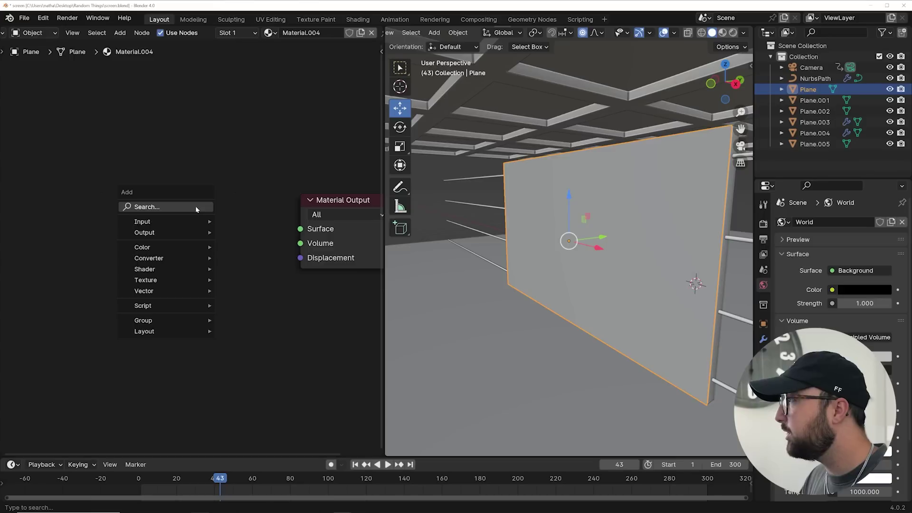
click(195, 206)
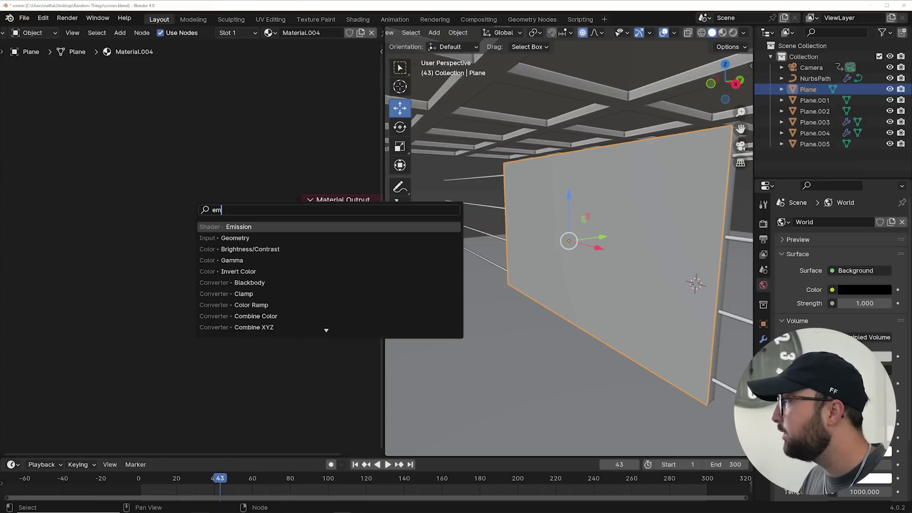
text(em)
key(Return)
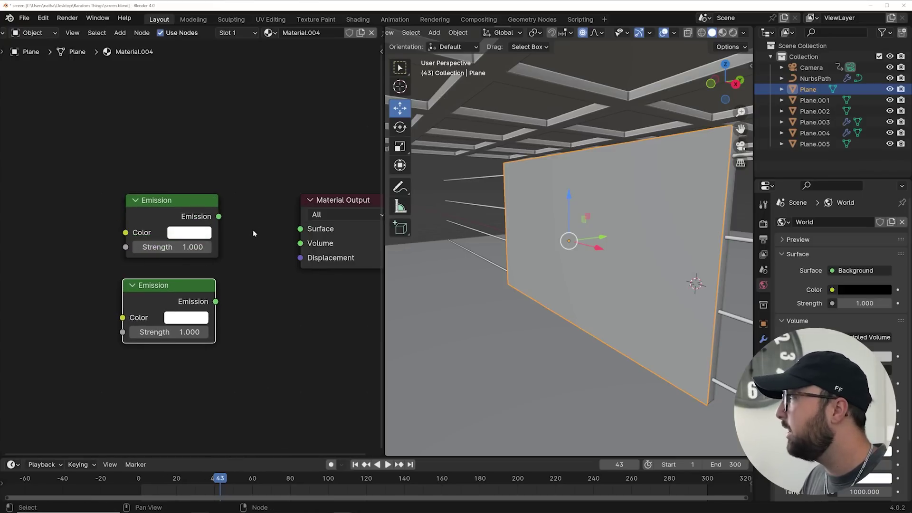
key(shift+a)
click(204, 195)
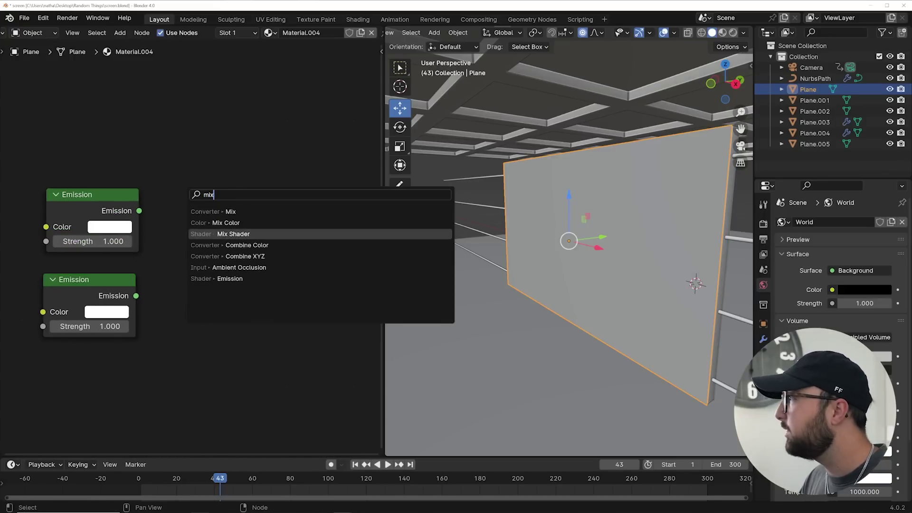
text(mix)
key(Return)
click(119, 241)
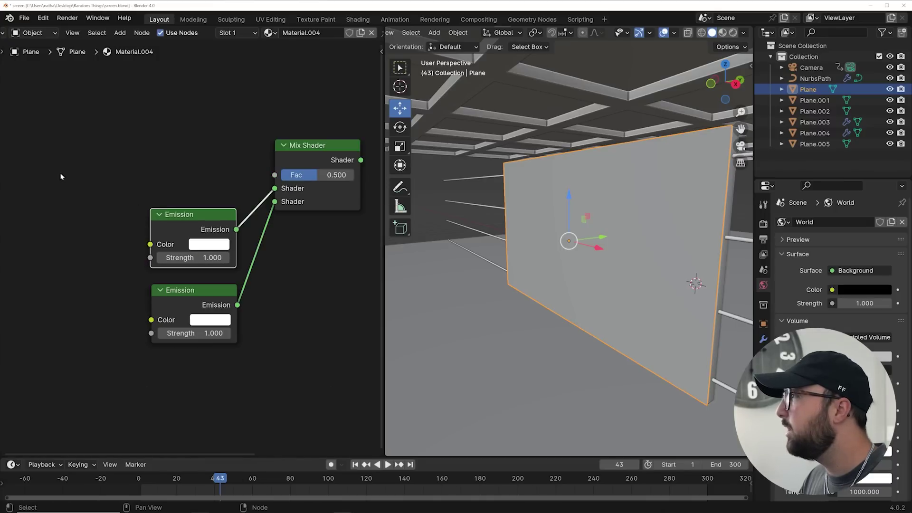
- Load the screen video as an image texture driving the Emission colours, in rendered view
key(ctrl+t)
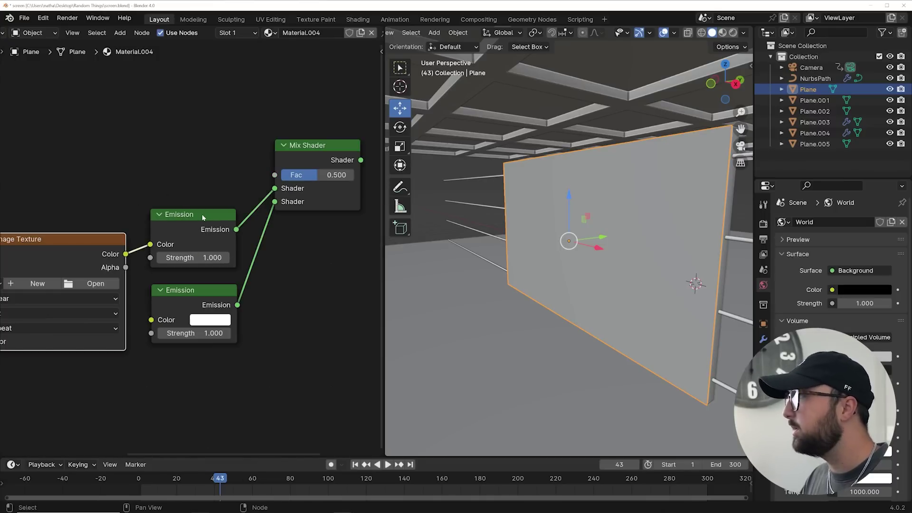
middle_drag(123, 284, 228, 280)
scroll(228, 280, down, 1)
click(226, 283)
double_click(472, 232)
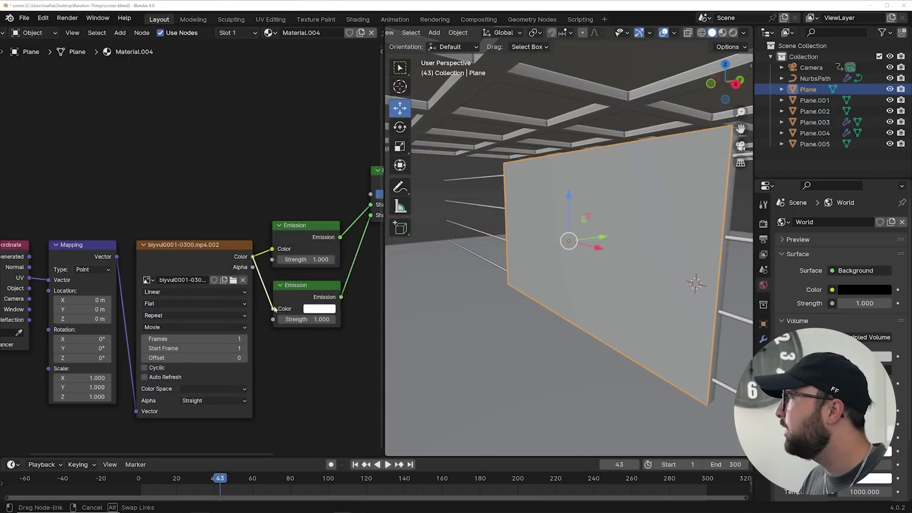
middle_drag(238, 332, 177, 343)
middle_drag(617, 285, 632, 280)
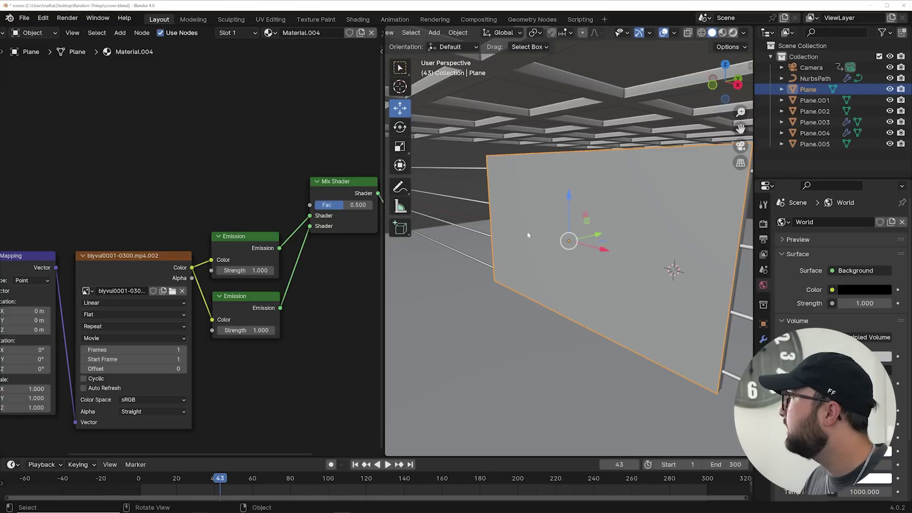
key(z)
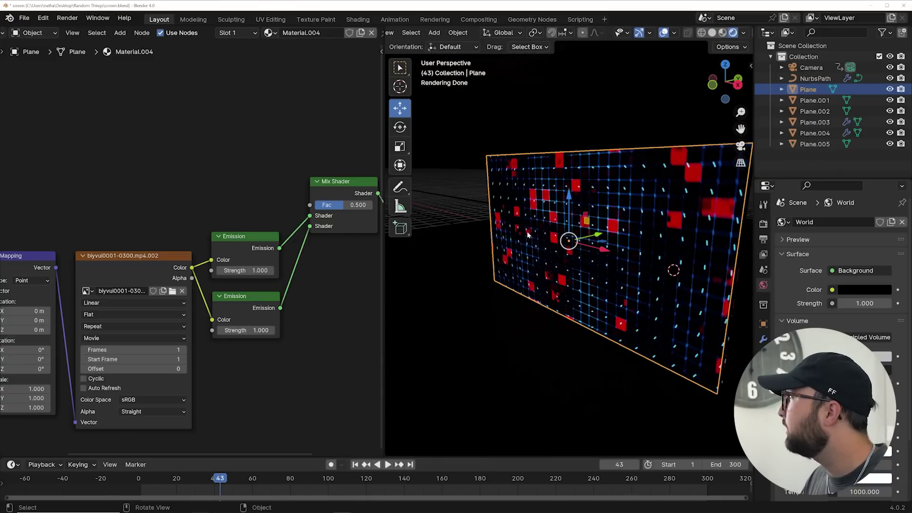
- Set the video texture to 120 frames and stop playback
click(133, 350)
text(120)
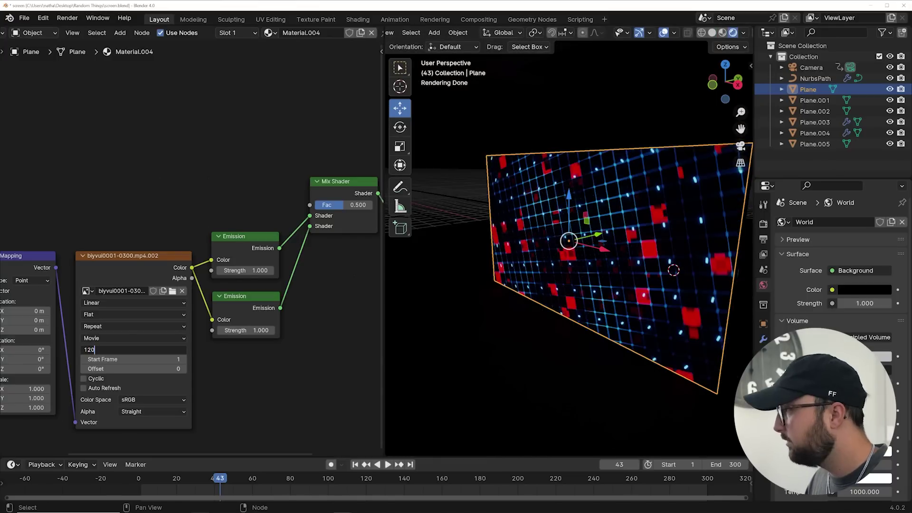
key(Return)
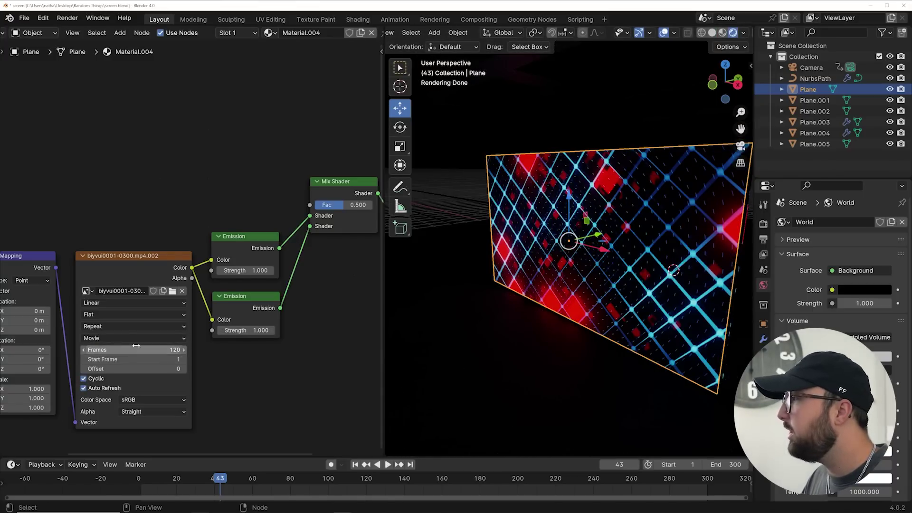
key(space)
- Use a Light Path node's Is Camera Ray as the Mix Shader factor
key(shift+a)
text(light)
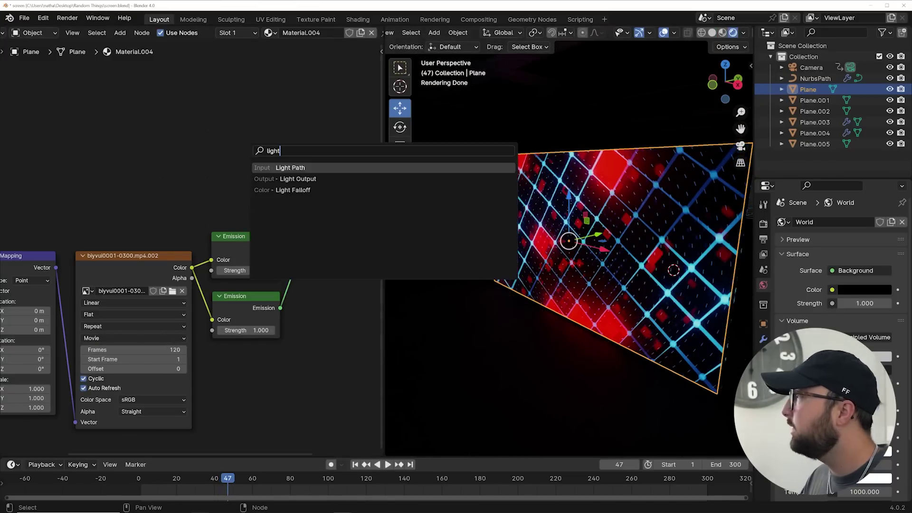
key(Return)
click(149, 108)
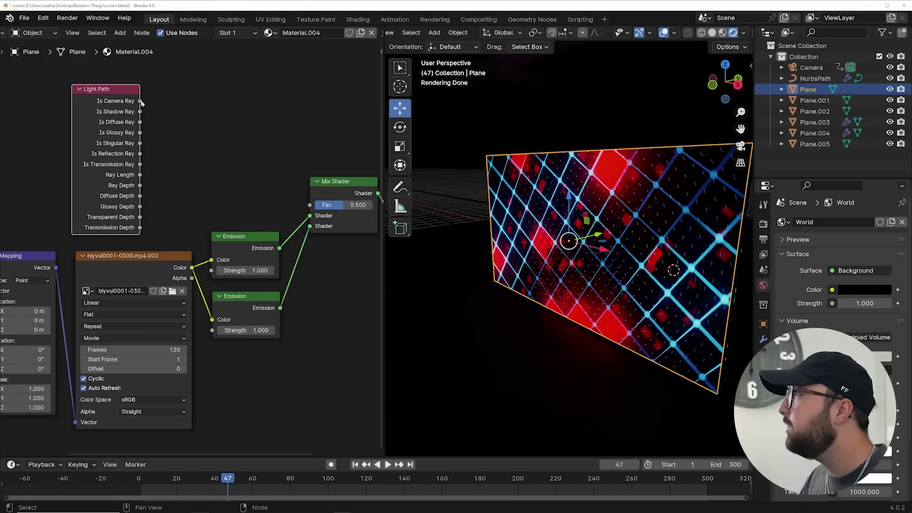
drag(140, 101, 311, 215)
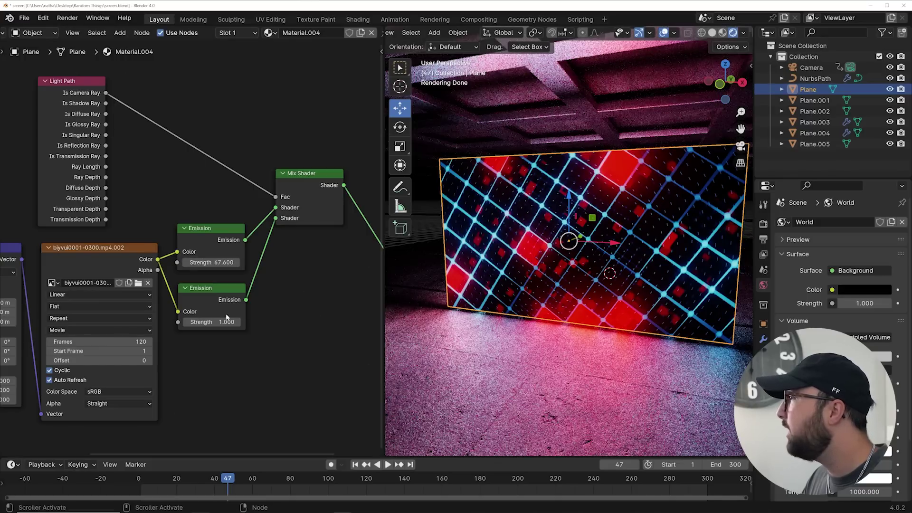
ctrl+scroll(211, 322, up, 3)
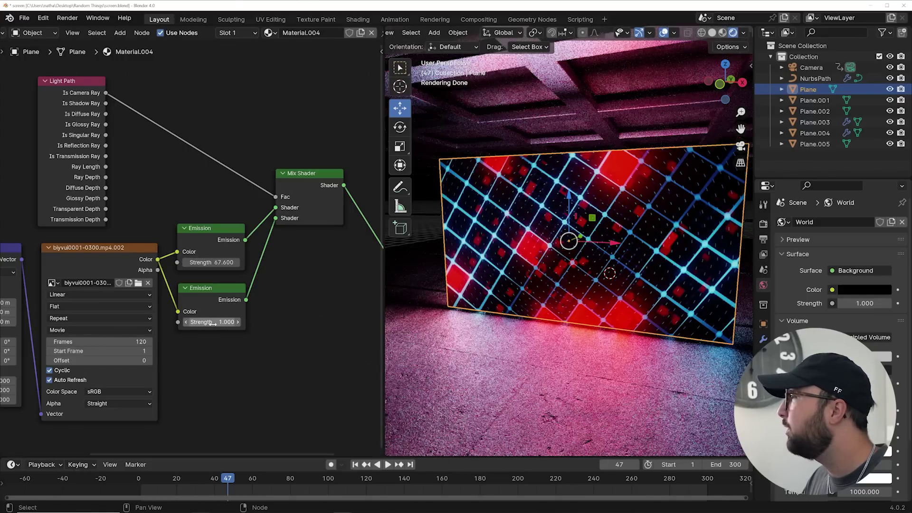
ctrl+scroll(211, 322, down, 3)
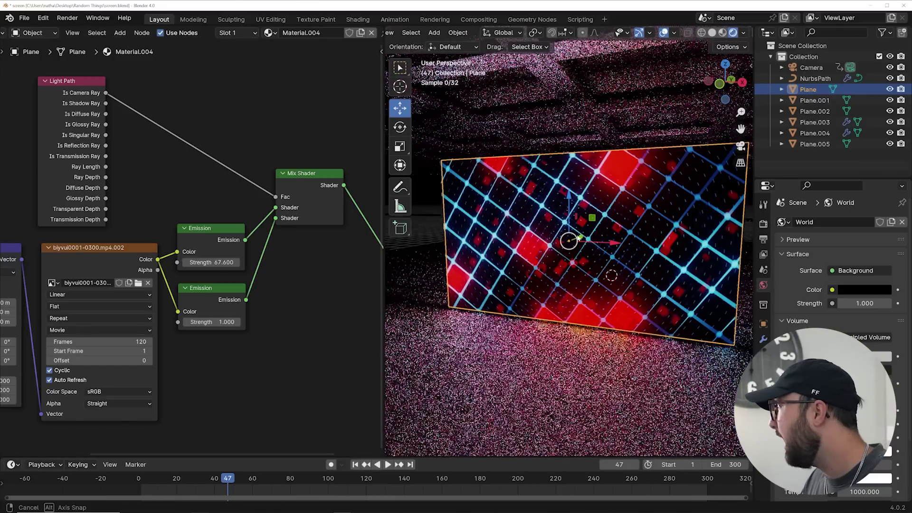
ctrl+scroll(219, 323, down, 5)
ctrl+scroll(219, 321, up, 5)
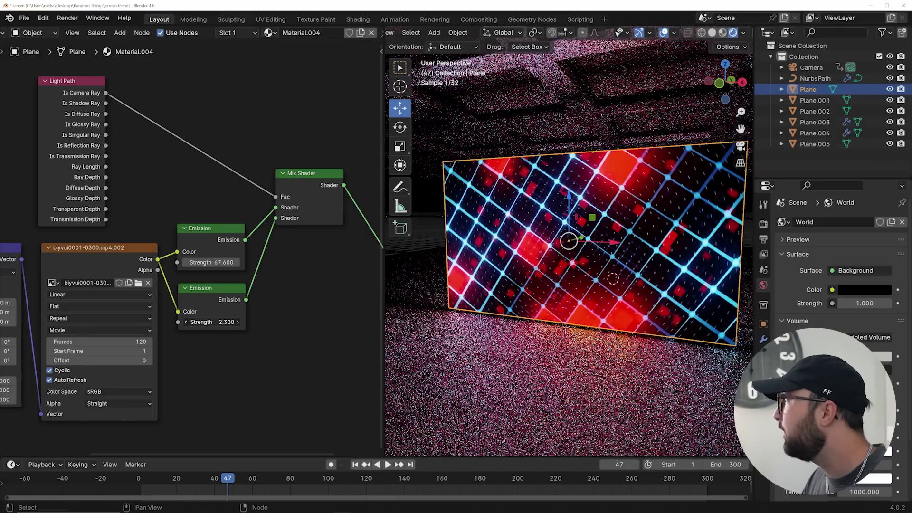
ctrl+scroll(209, 262, down, 20)
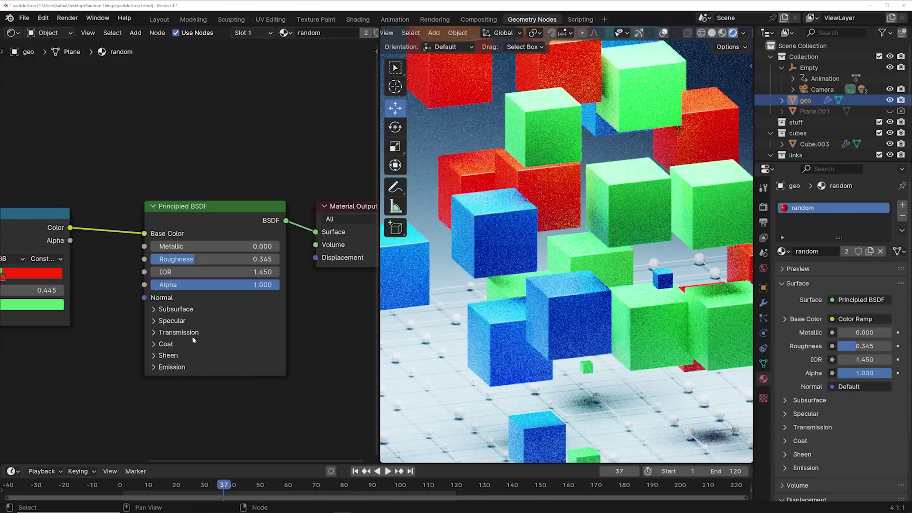
- Set the cube's subsurface radius to 1, 1, 1, scale to 1.48 m and weight back to 1.000
scroll(193, 339, up, 2)
click(176, 326)
shift+scroll(206, 290, down, 3)
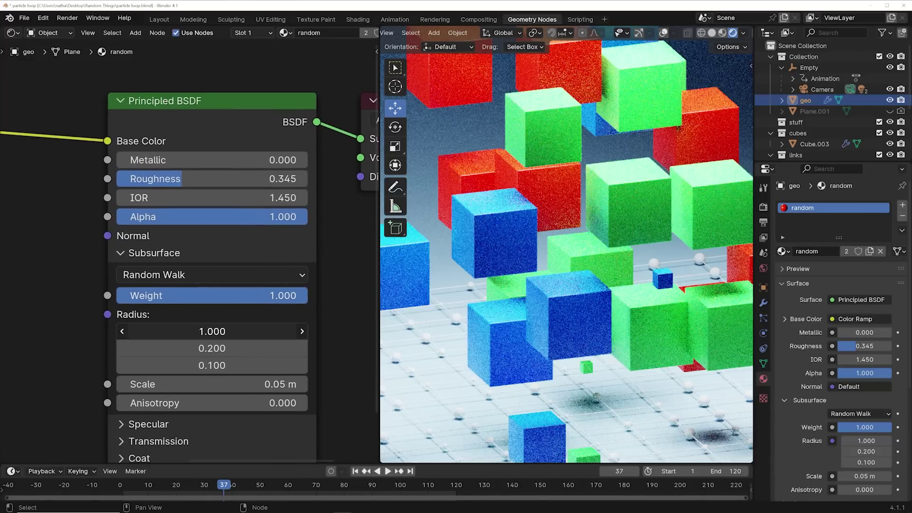
key(Return)
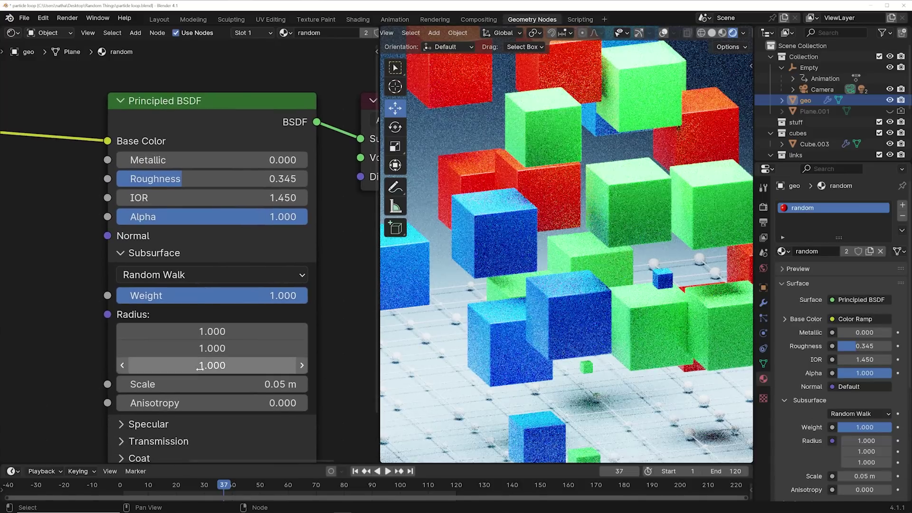
drag(266, 384, 309, 384)
drag(285, 296, 262, 298)
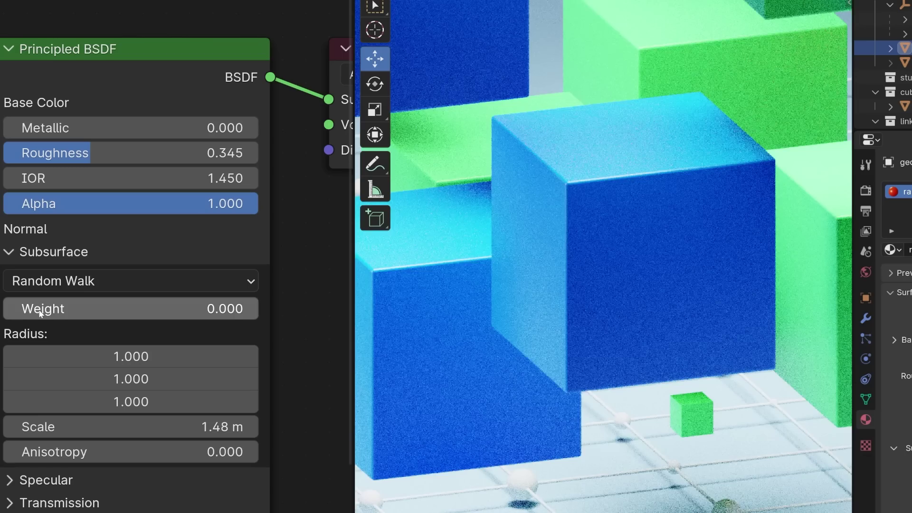
drag(197, 308, 258, 309)
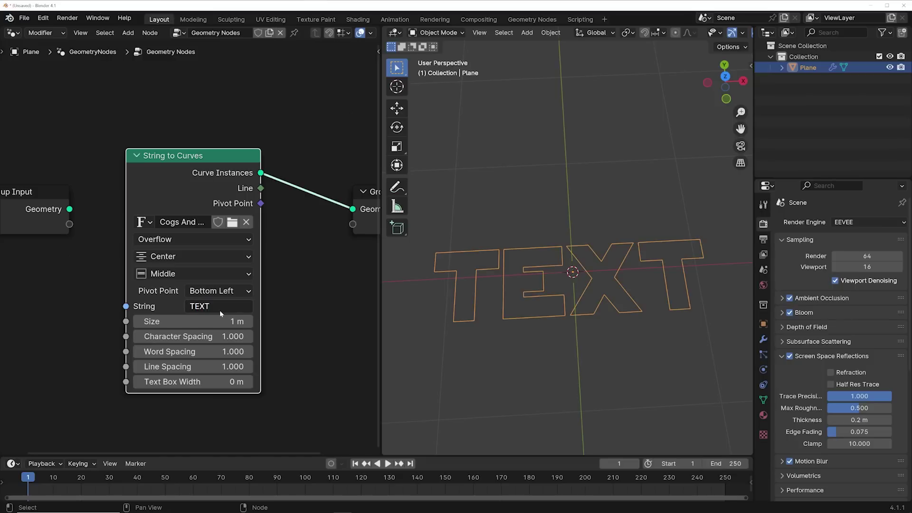
- Insert an Extrude Mesh node so the TEXT outlines become solid 3D letters
middle_drag(295, 204, 259, 236)
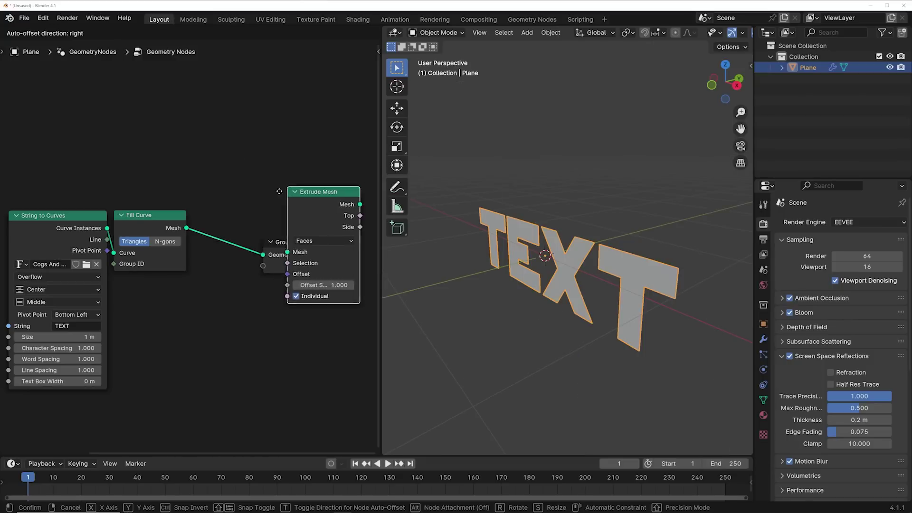
middle_drag(436, 295, 537, 303)
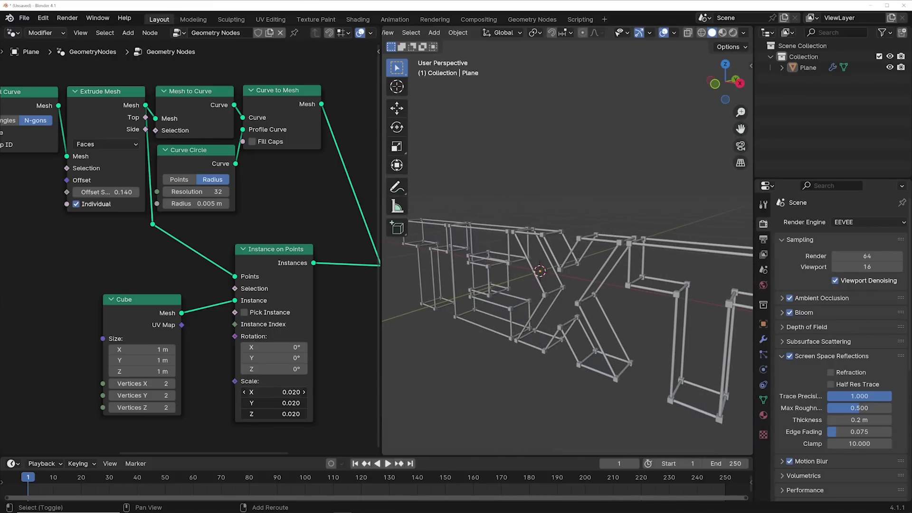
scroll(630, 285, up, 6)
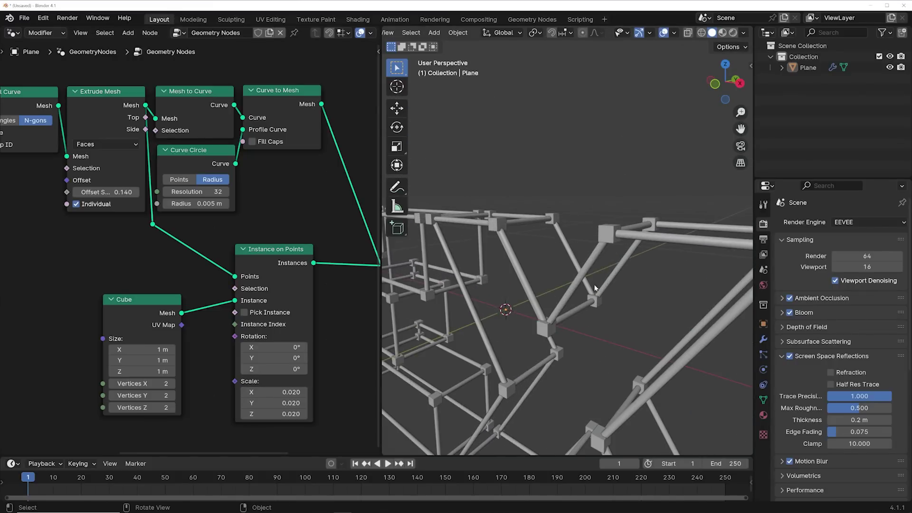
middle_drag(634, 287, 675, 285)
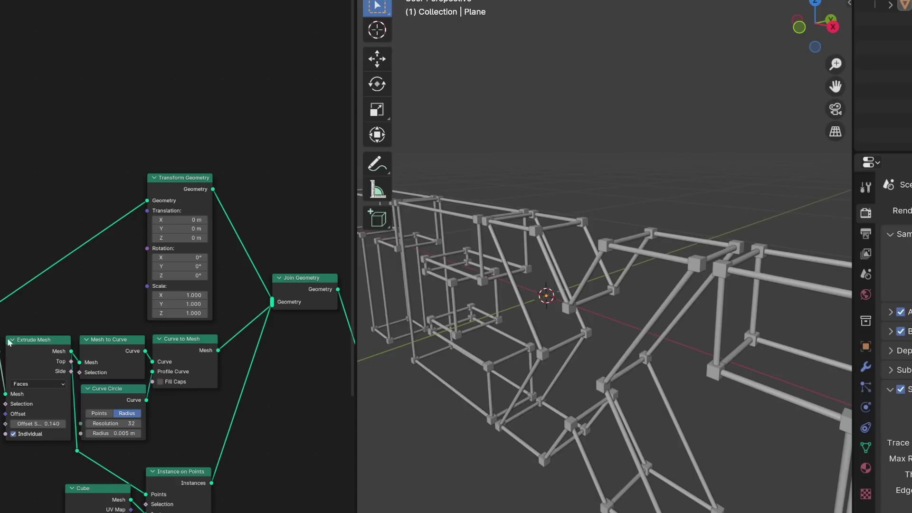
- Route the text mesh through Transform Geometry to raise the letter panels along Z
drag(151, 204, 148, 200)
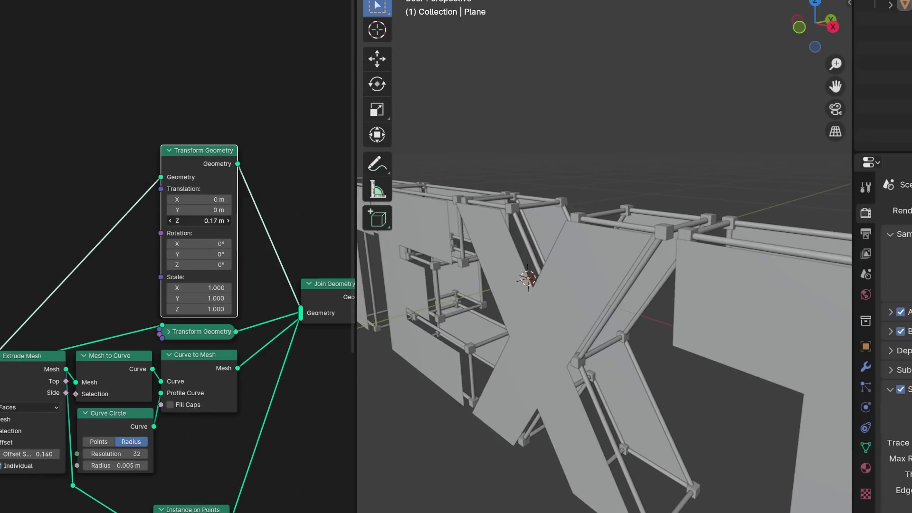
drag(208, 221, 247, 220)
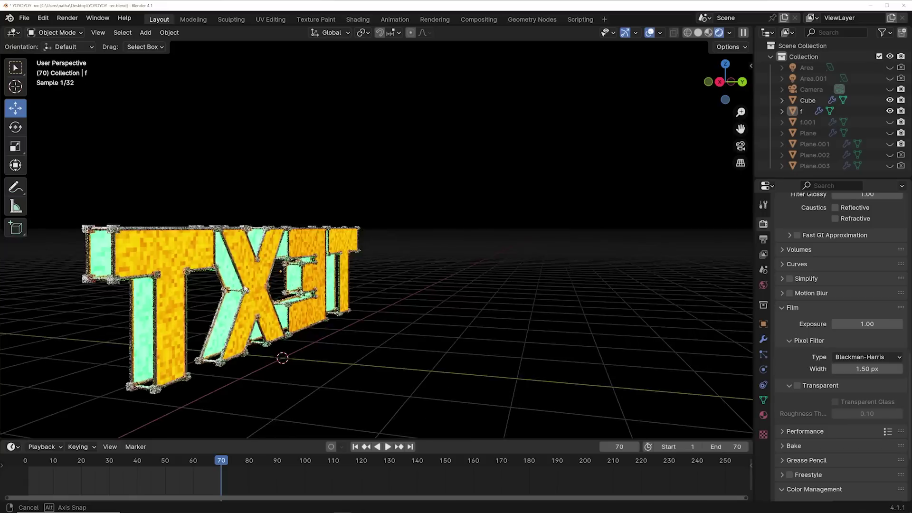
middle_drag(285, 266, 372, 270)
- In camera view, change the text to MOTION and place a Z-constrained duplicate lower down
key(KP_0)
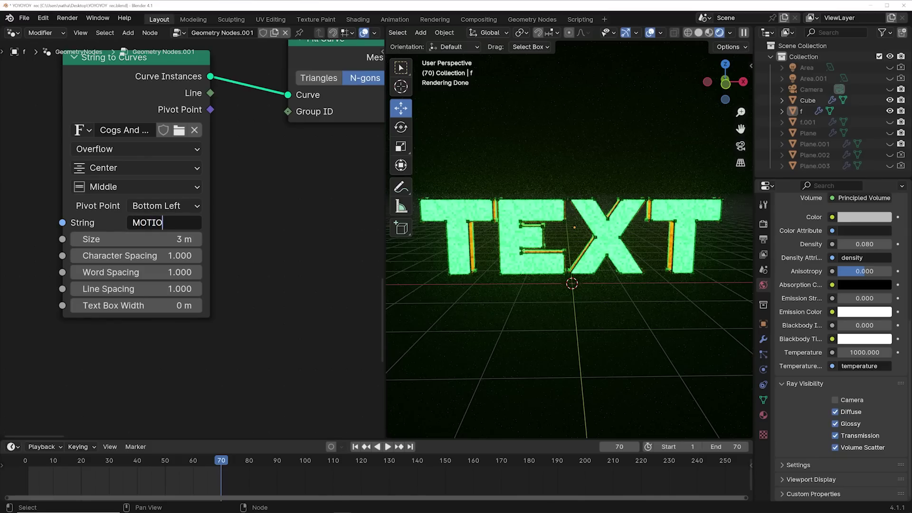
key(Return)
key(shift+d)
key(z)
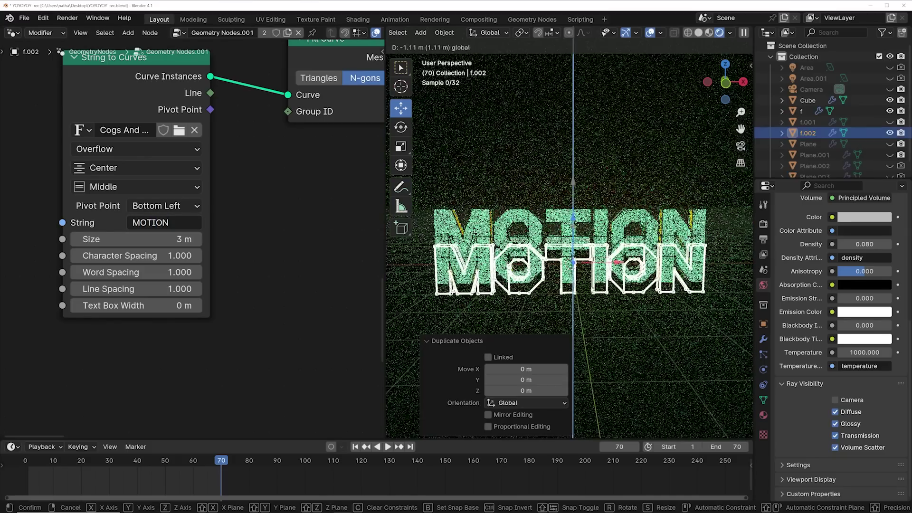
click(575, 242)
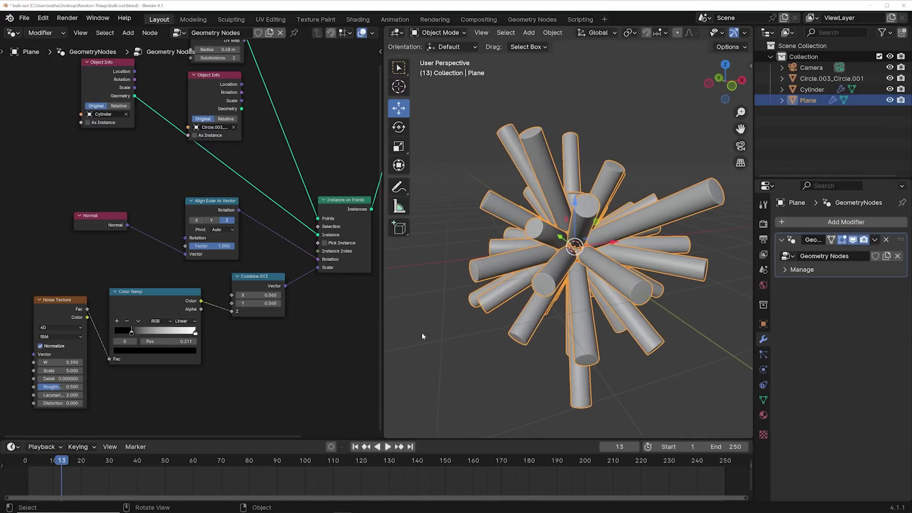
- Shift the Noise Texture W value, then instance the light-bulb object's geometry instead of cylinders
drag(79, 366, 345, 366)
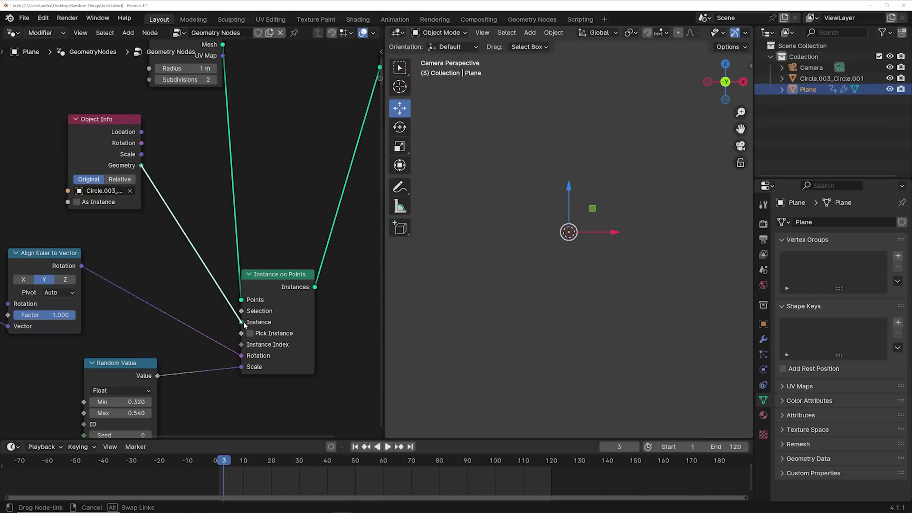
middle_drag(489, 285, 502, 297)
scroll(558, 295, up, 6)
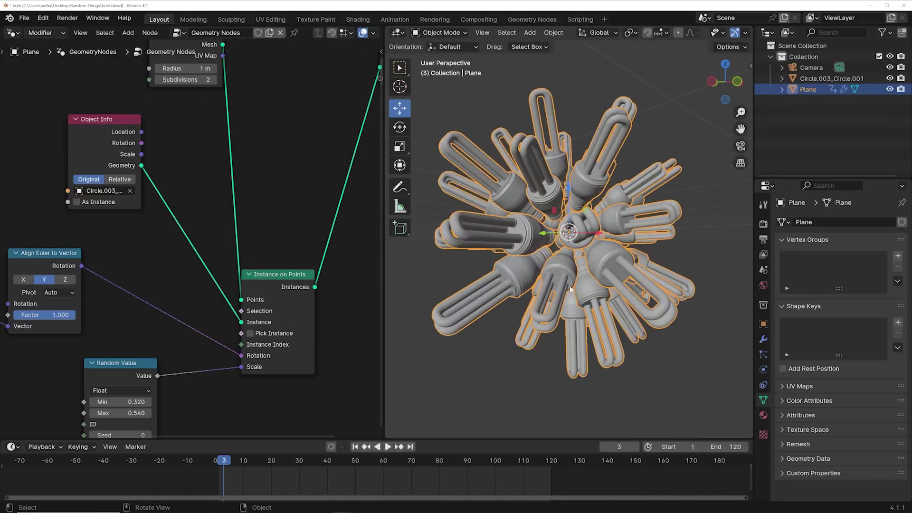
middle_drag(558, 294, 433, 281)
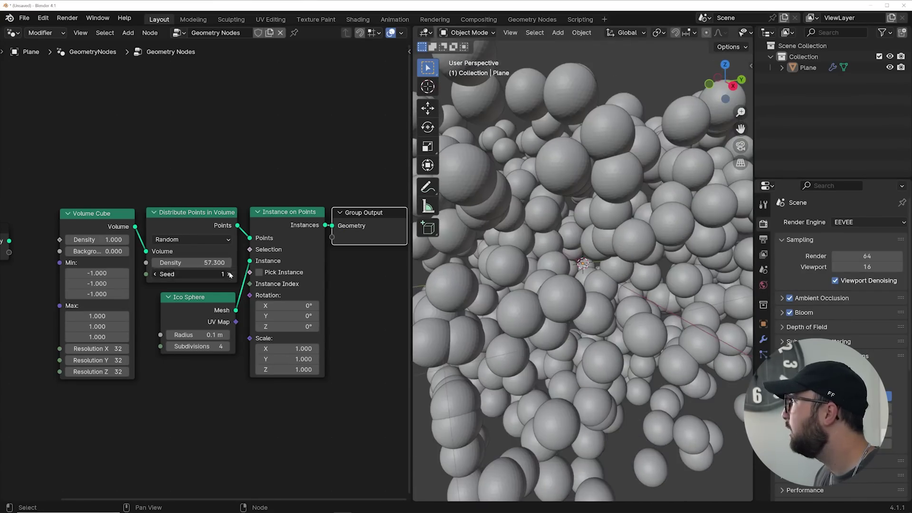
- Raise the Distribute Points in Volume seed from 0 to 3 and view the reshuffled cloud
click(231, 273)
click(231, 274)
scroll(562, 280, down, 5)
scroll(591, 281, up, 5)
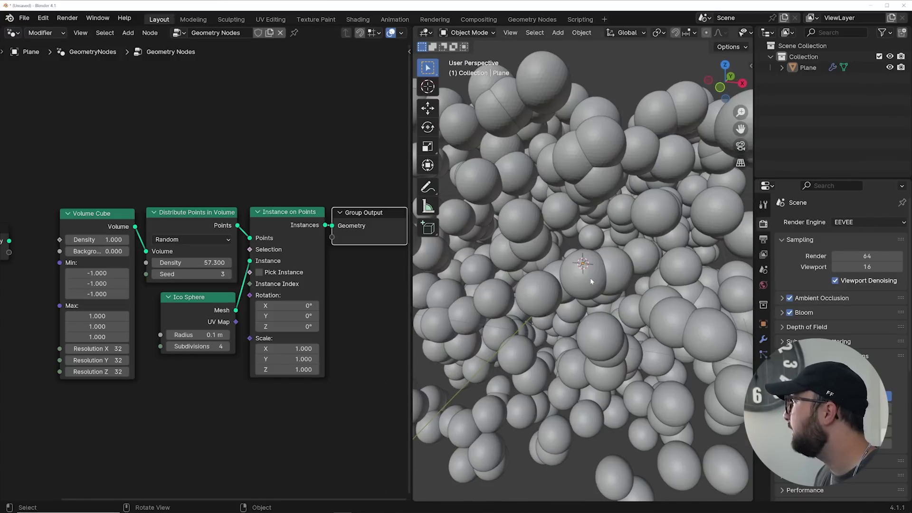
scroll(590, 282, down, 5)
middle_drag(590, 282, 605, 316)
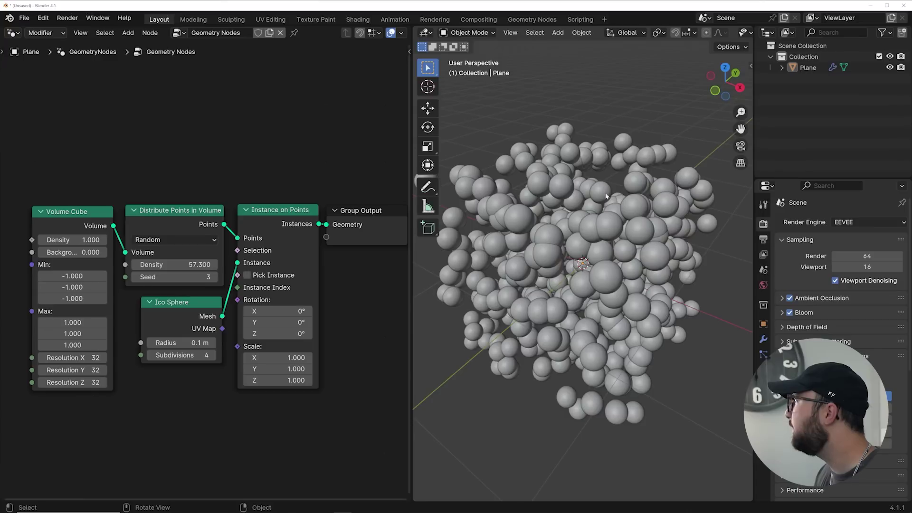
scroll(591, 251, up, 5)
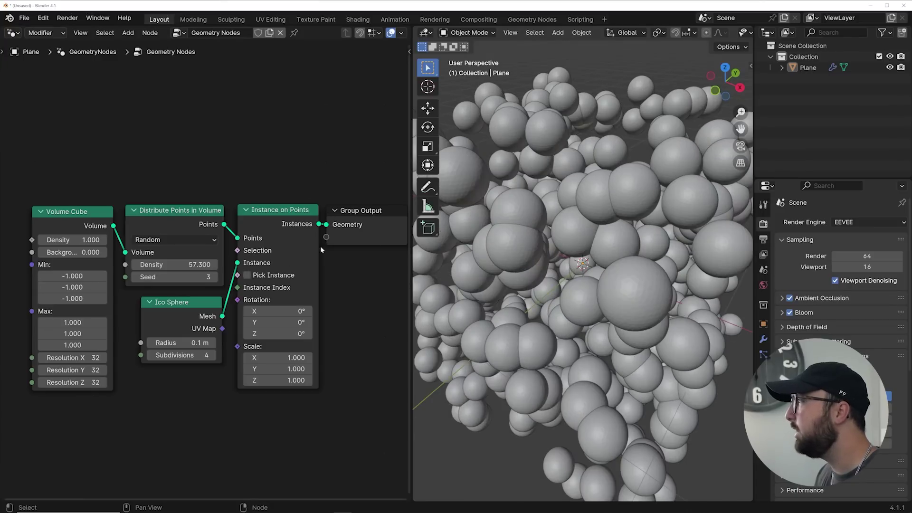
- Insert a Merge by Distance node on the Points link with distance 0.241 m
scroll(66, 239, down, 2)
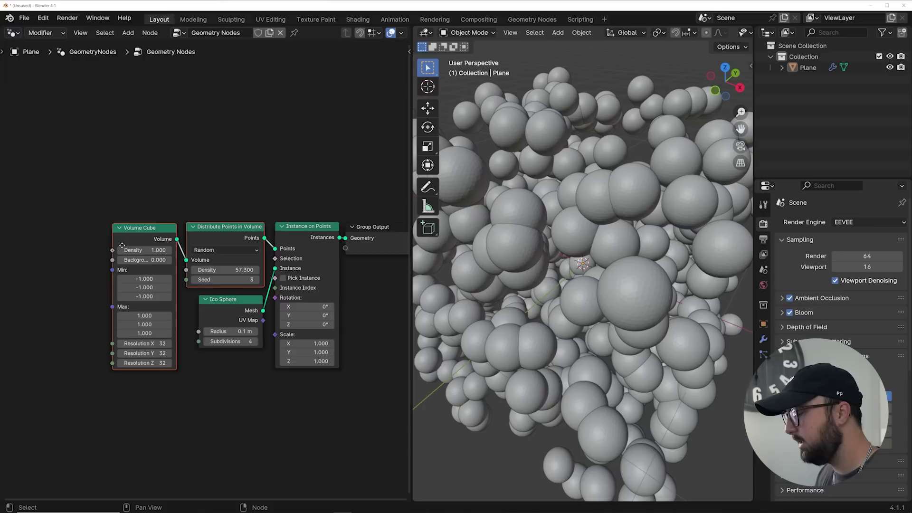
drag(220, 253, 122, 253)
scroll(122, 253, up, 2)
key(shift+a)
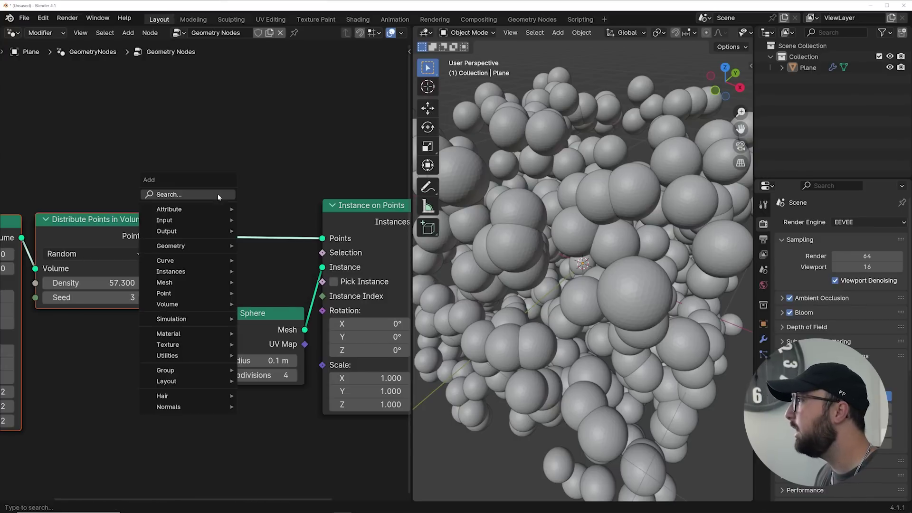
click(180, 194)
key(Return)
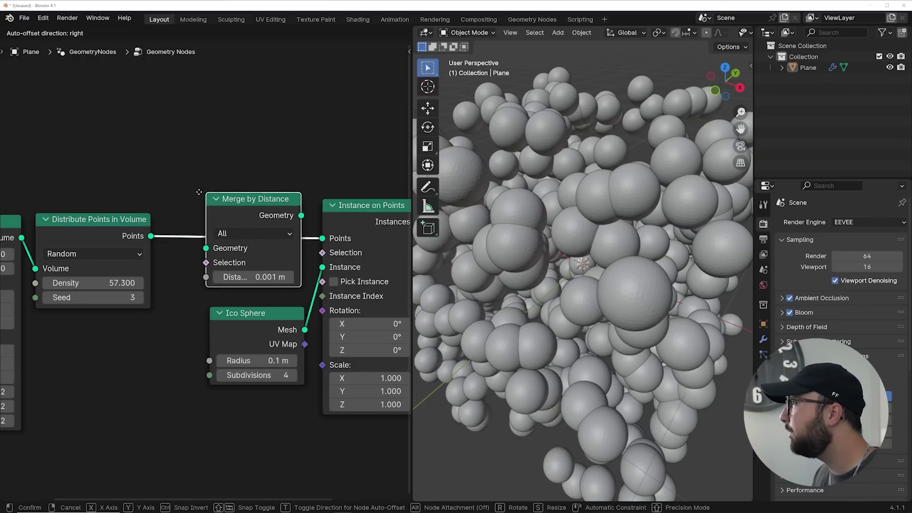
click(206, 195)
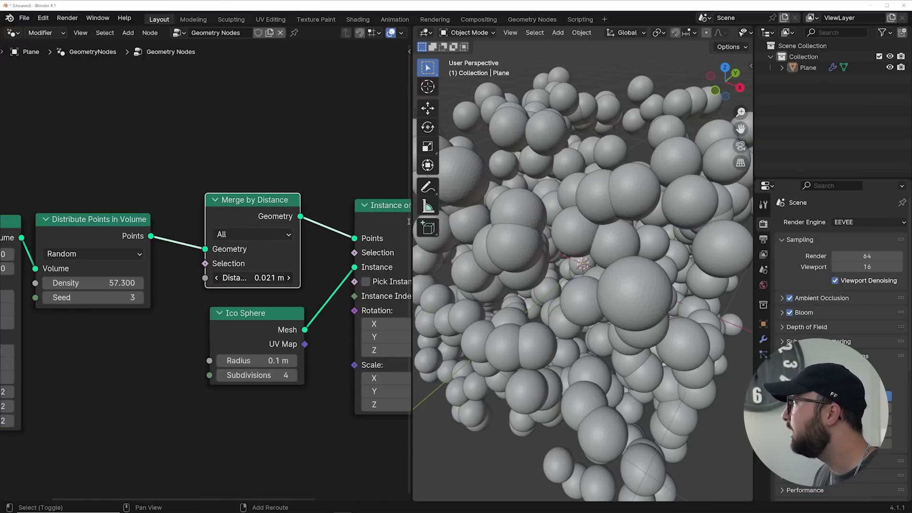
drag(271, 277, 292, 277)
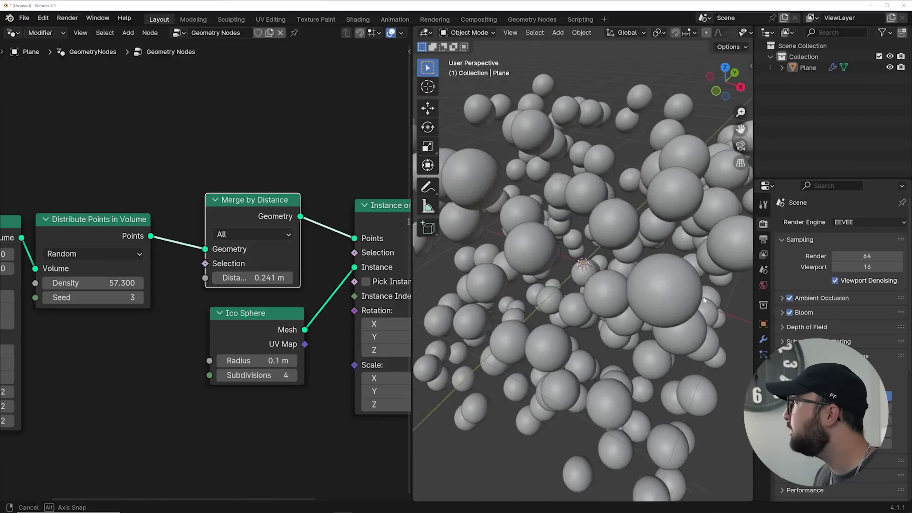
- Shrink the Ico Sphere radius to 0.09 m and check the spacing
scroll(583, 264, down, 4)
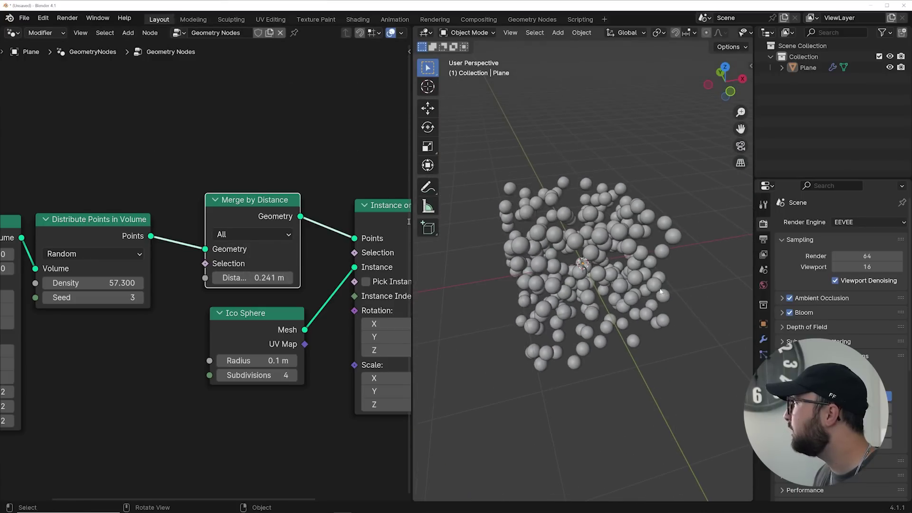
scroll(583, 264, up, 6)
middle_drag(608, 275, 652, 290)
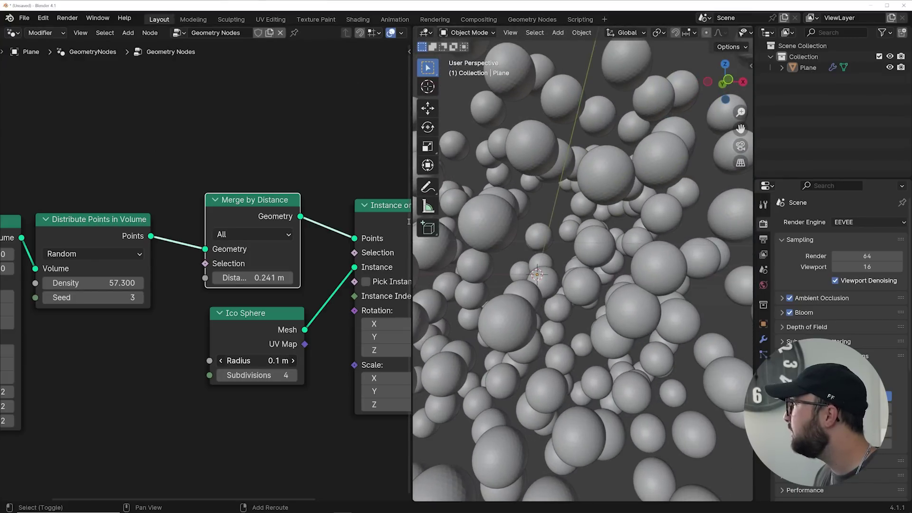
drag(257, 360, 251, 361)
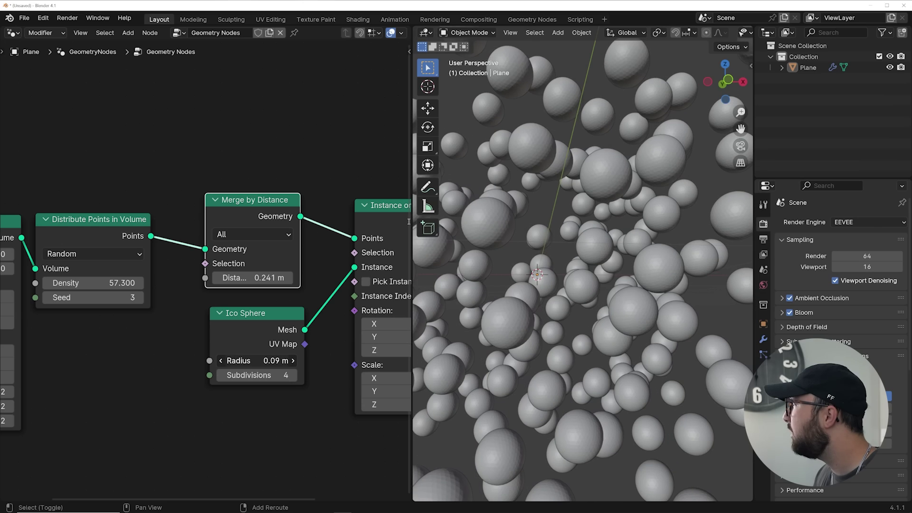
middle_drag(594, 285, 712, 305)
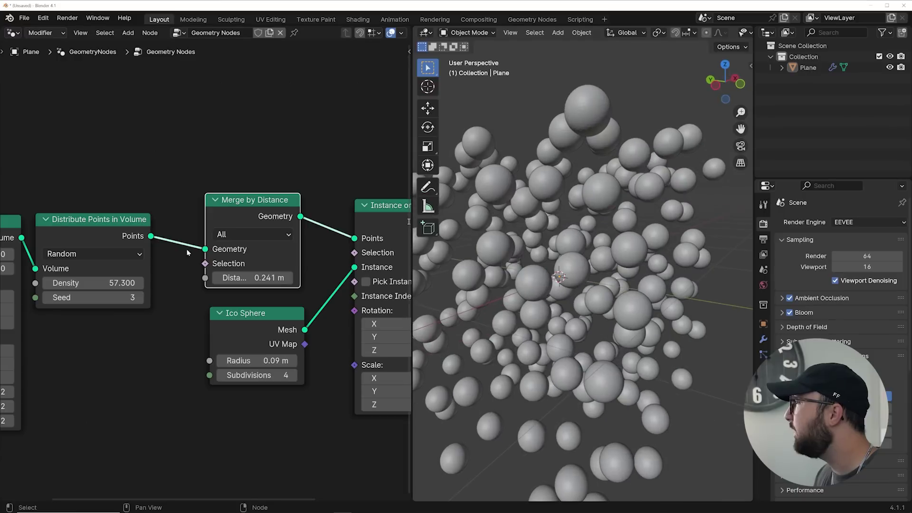